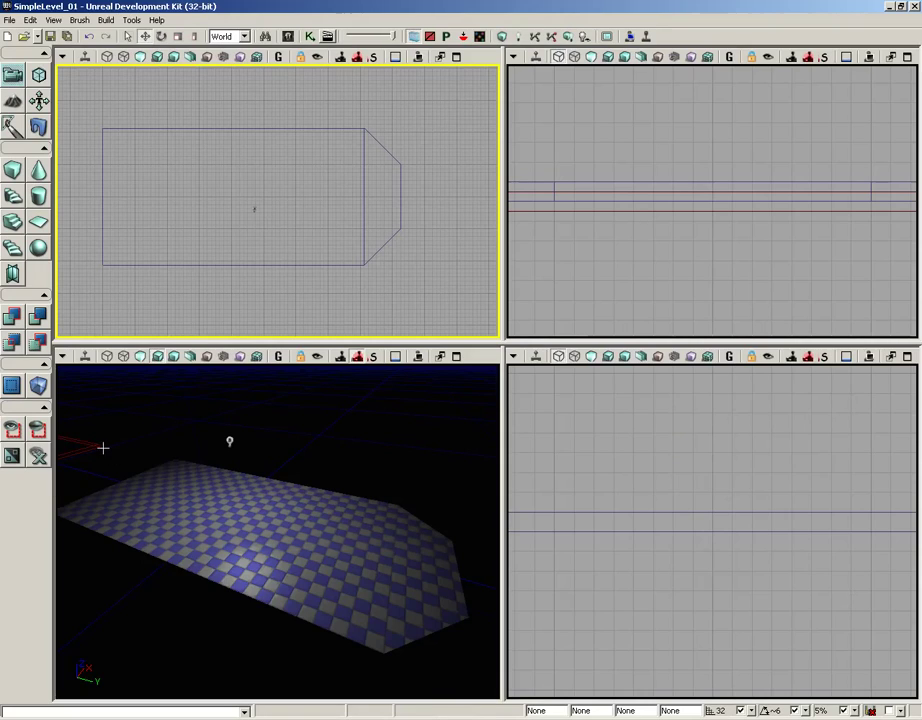
# Open the cube brush builder settings and measure the length and width of the rectangular floor section in the top view
pyautogui.rightClick(15, 175)
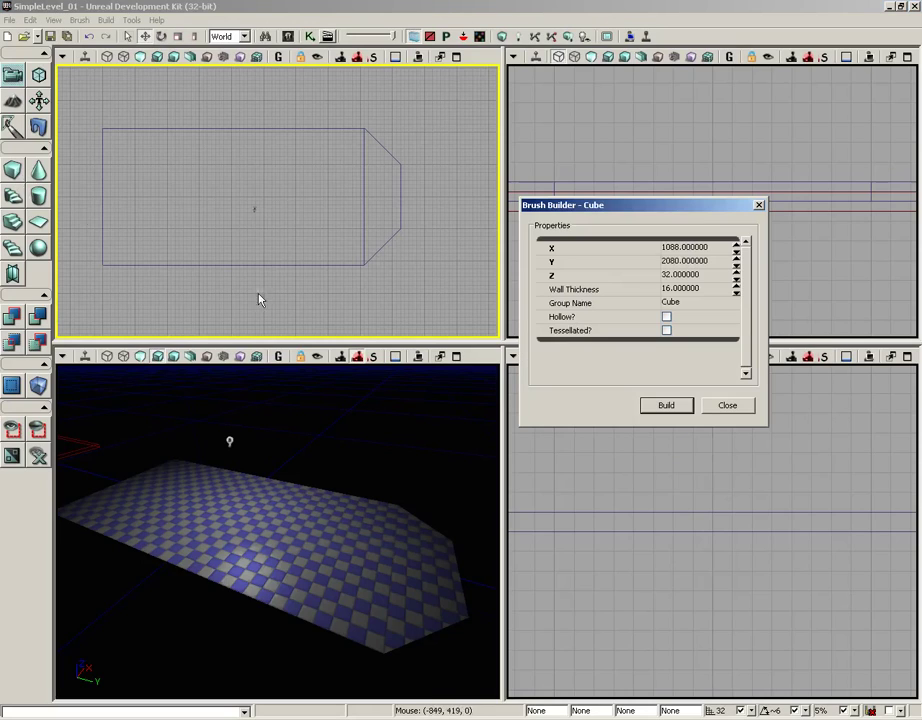
pyautogui.click(676, 247)
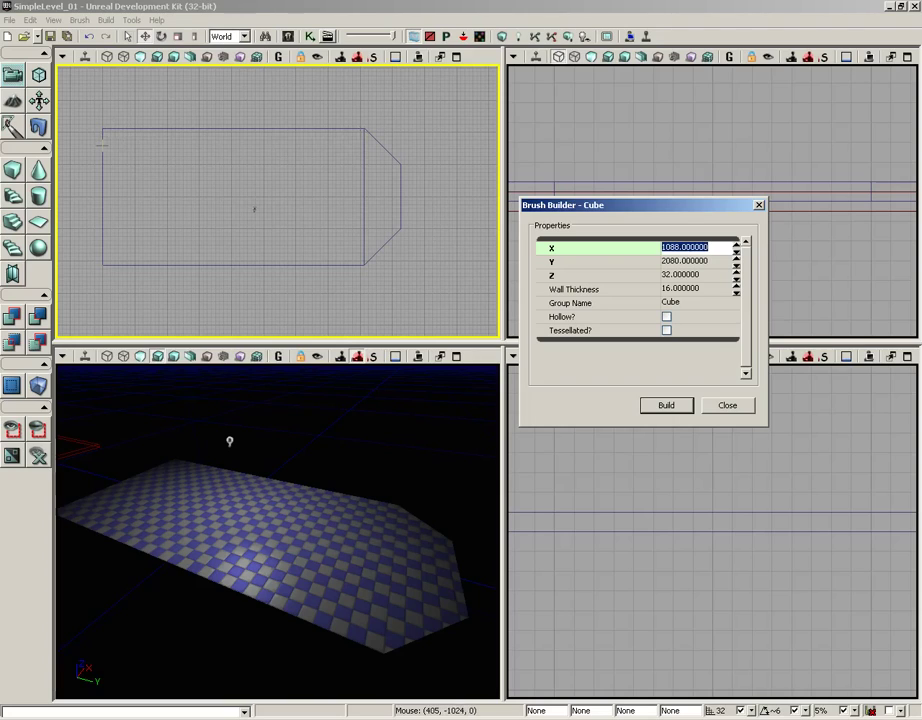
pyautogui.moveTo(102, 143)
pyautogui.mouseDown(button='middle')
pyautogui.moveTo(193, 163)
pyautogui.moveTo(226, 125)
pyautogui.moveTo(273, 119)
pyautogui.mouseUp(button='middle')
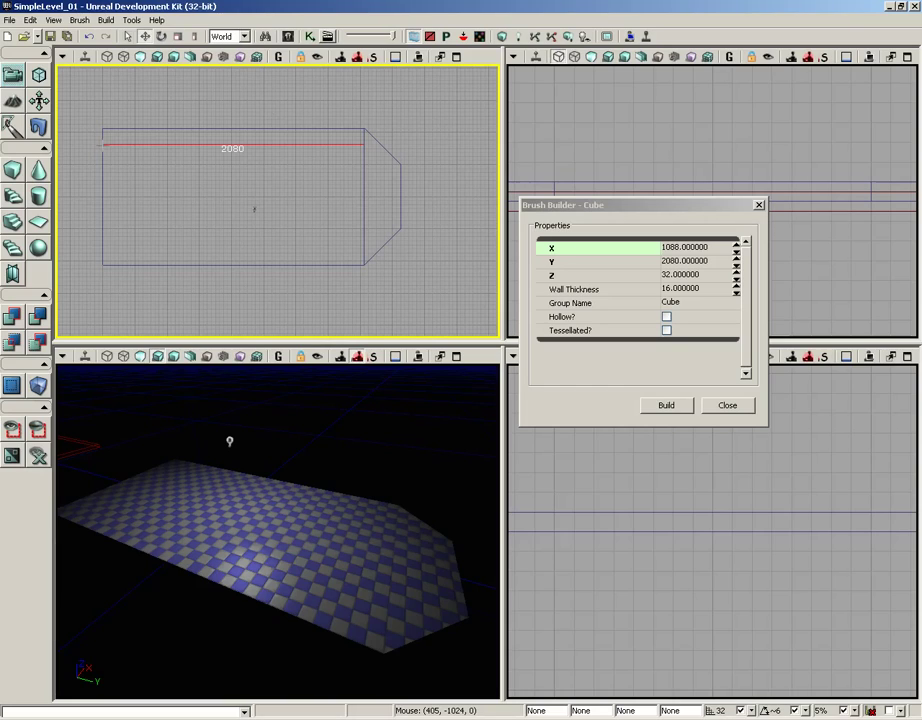
pyautogui.moveTo(136, 128); pyautogui.dragTo(264, 229, button='middle')
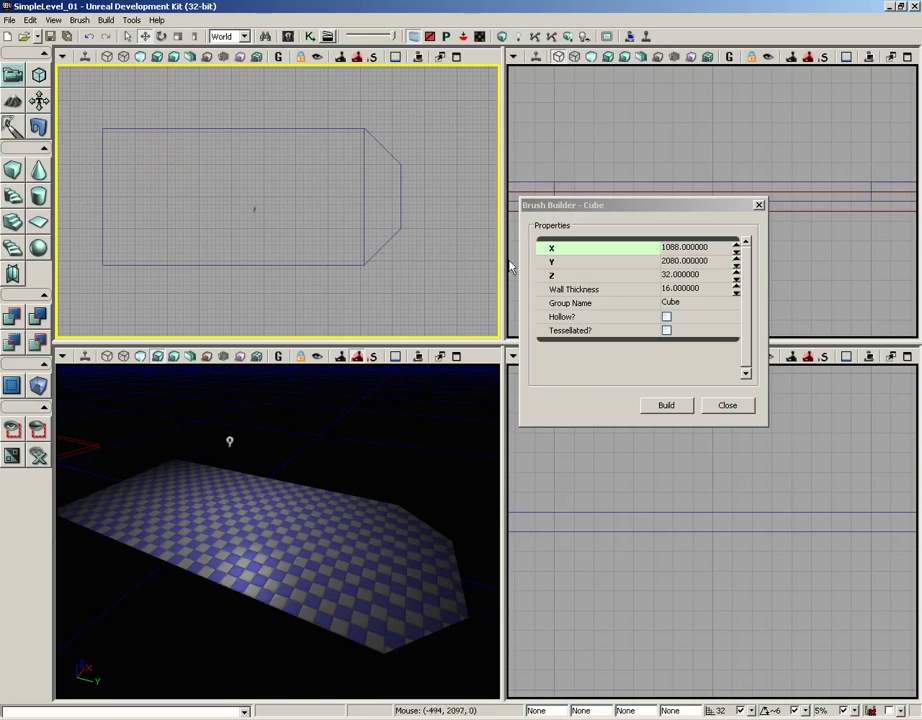
# Build a cube brush for a wall with X 32 and Z 512, keeping the Y length of 2080, and close the builder
pyautogui.click(688, 247)
pyautogui.click(727, 255)
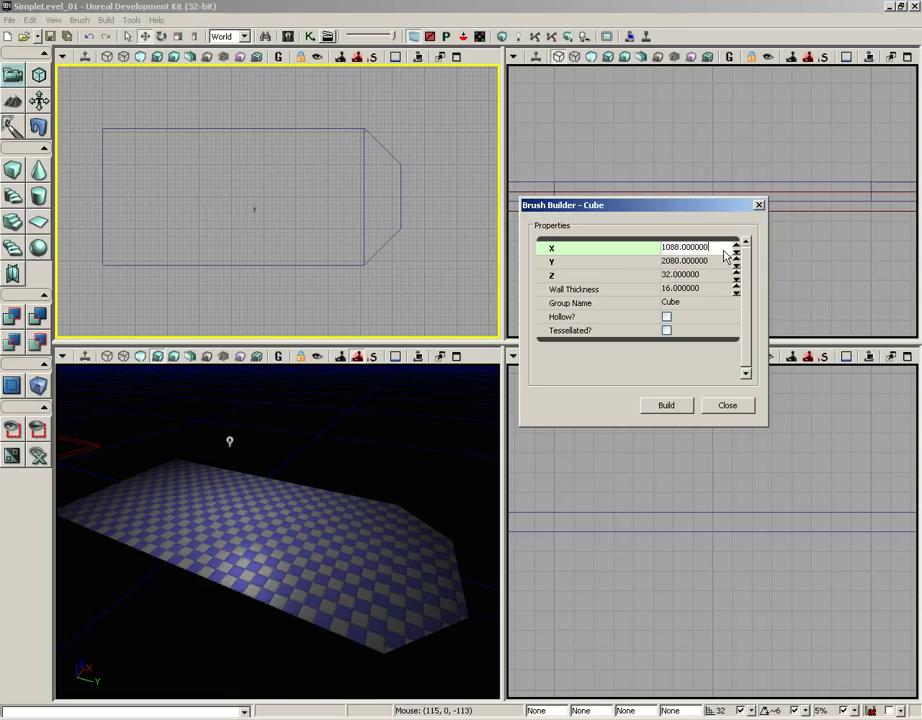
pyautogui.moveTo(727, 255); pyautogui.dragTo(652, 255)
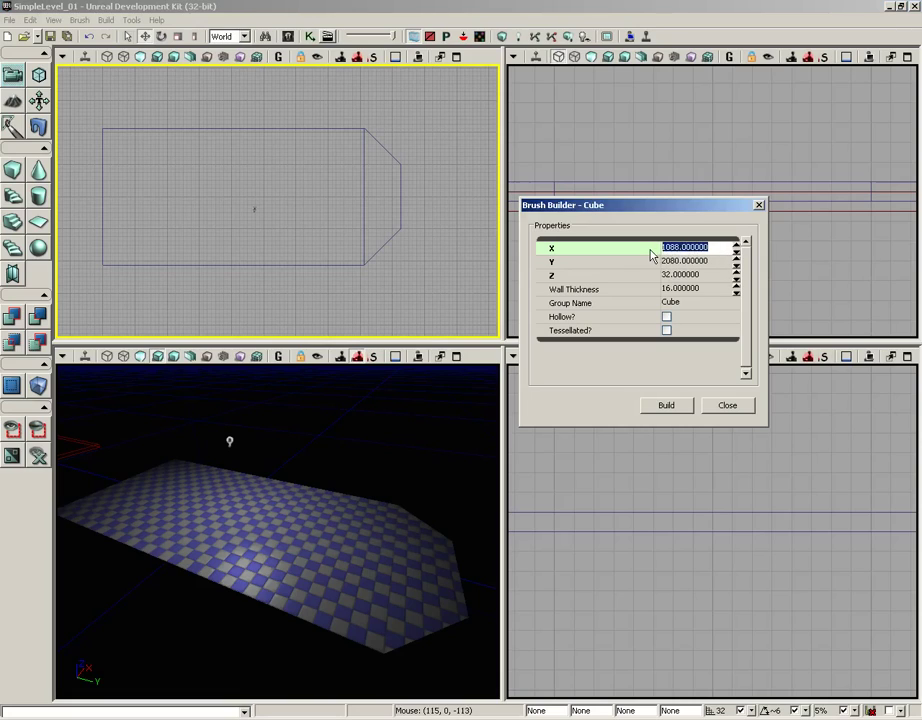
pyautogui.write('32')
pyautogui.press('Tab')
pyautogui.press('Tab')
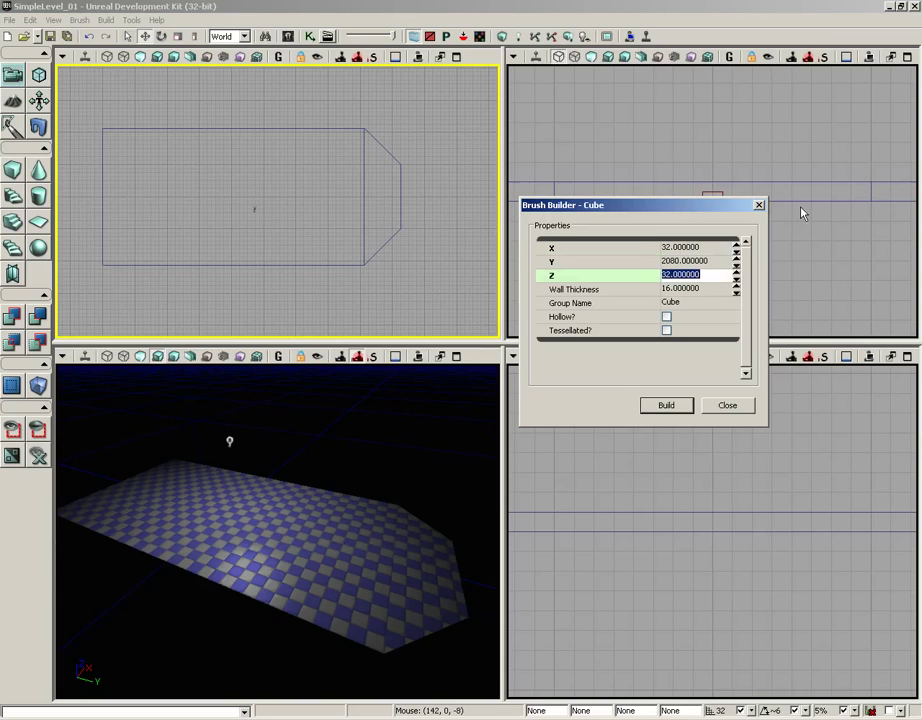
pyautogui.write('512')
pyautogui.click(668, 407)
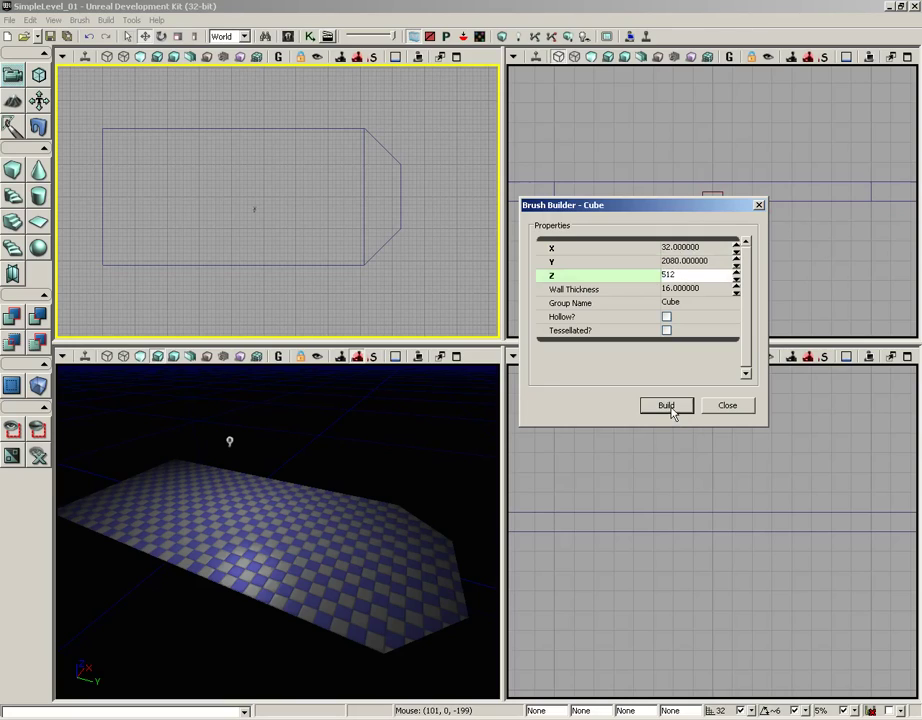
pyautogui.click(726, 406)
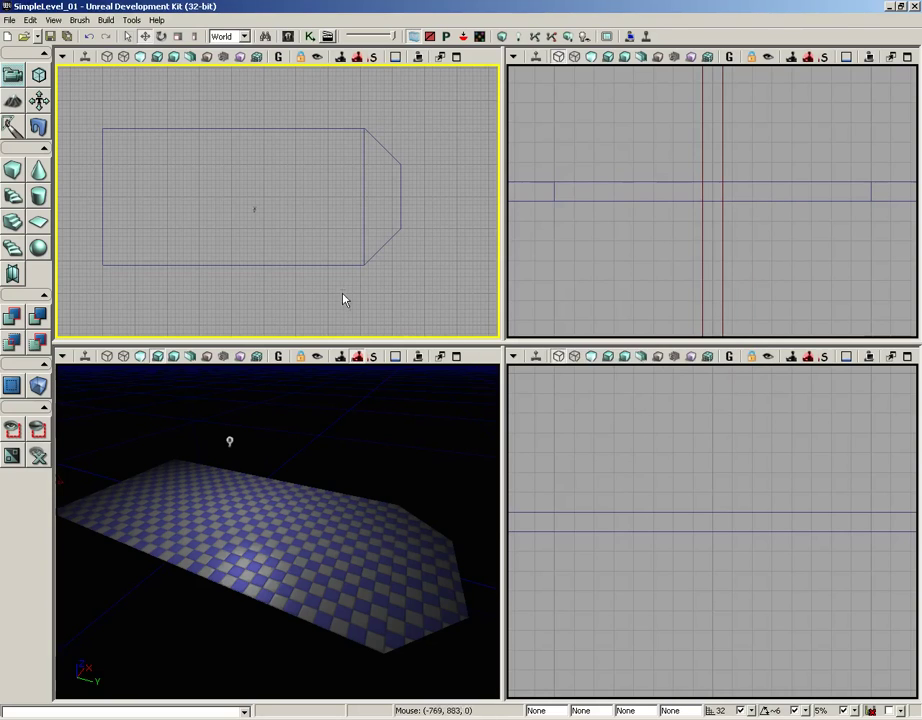
# Move the builder brush in the top view from outside the level to the upper long edge of the floor
pyautogui.scroll(-2, 336, 277)
pyautogui.moveTo(329, 255)
pyautogui.mouseDown()
pyautogui.moveTo(393, 315)
pyautogui.moveTo(464, 312)
pyautogui.mouseUp()
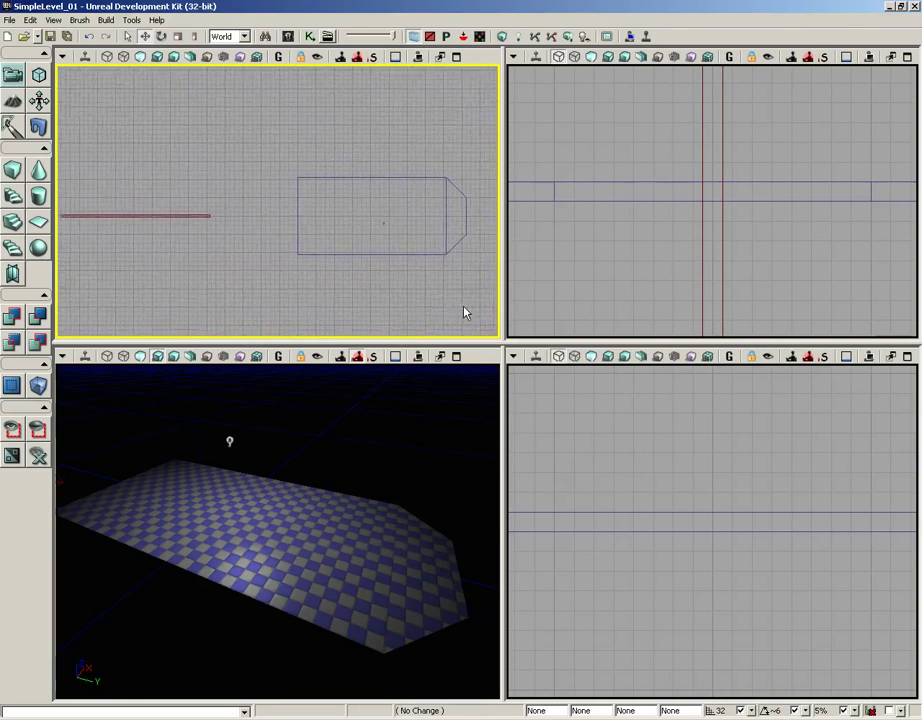
pyautogui.click(179, 212)
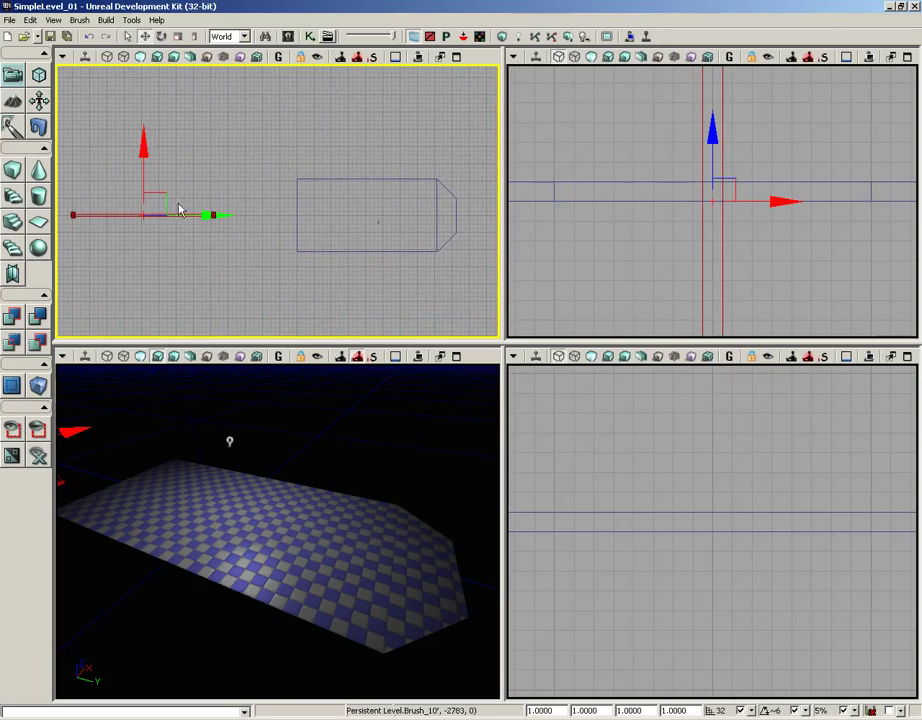
pyautogui.moveTo(165, 193)
pyautogui.mouseDown()
pyautogui.moveTo(367, 170)
pyautogui.moveTo(389, 154)
pyautogui.mouseUp()
pyautogui.moveTo(324, 196); pyautogui.dragTo(272, 208)
# Snap the brush's outer corner to the grid and align it with the floor's upper rear corner, checking the far end
pyautogui.scroll(6, 285, 210)
pyautogui.scroll(5, 300, 230)
pyautogui.scroll(6, 253, 118)
pyautogui.moveTo(253, 118)
pyautogui.mouseDown()
pyautogui.moveTo(208, 121)
pyautogui.moveTo(302, 191)
pyautogui.moveTo(315, 191)
pyautogui.moveTo(326, 171)
pyautogui.mouseUp()
pyautogui.scroll(2, 280, 183)
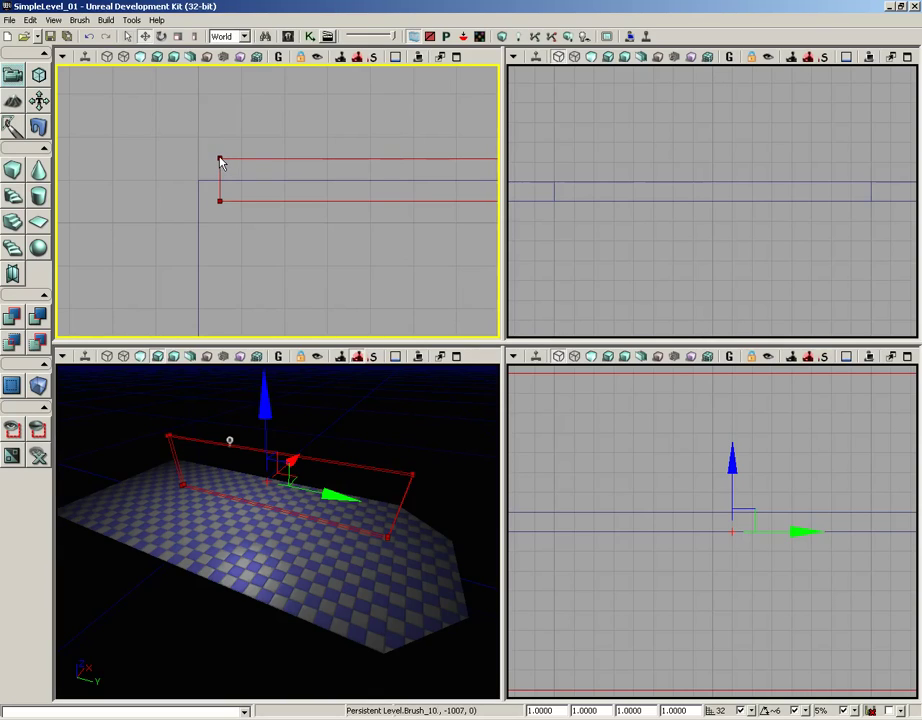
pyautogui.rightClick(220, 158)
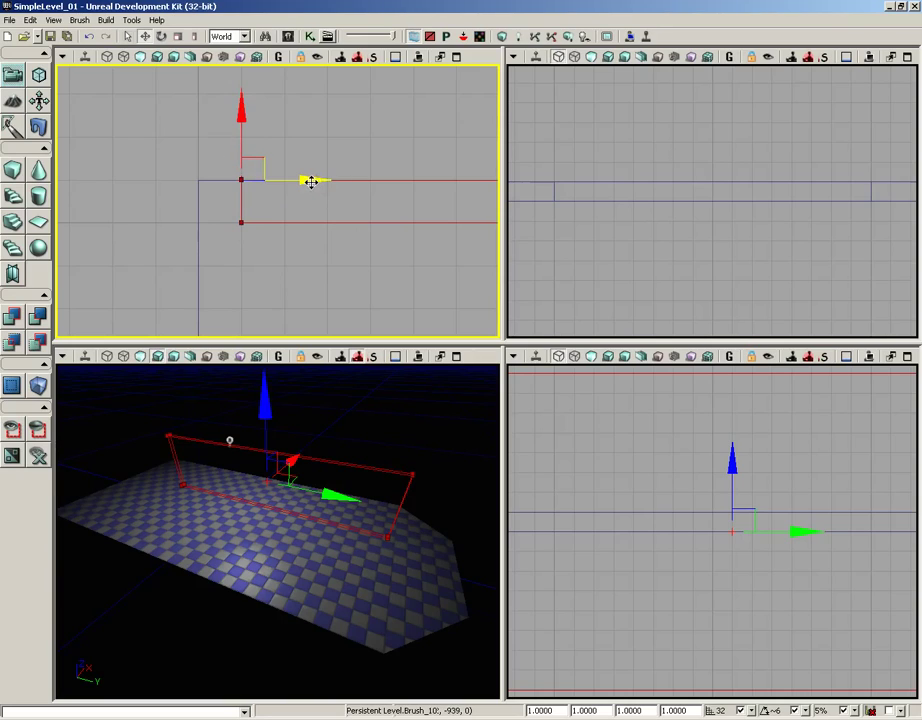
pyautogui.moveTo(309, 181); pyautogui.dragTo(274, 183)
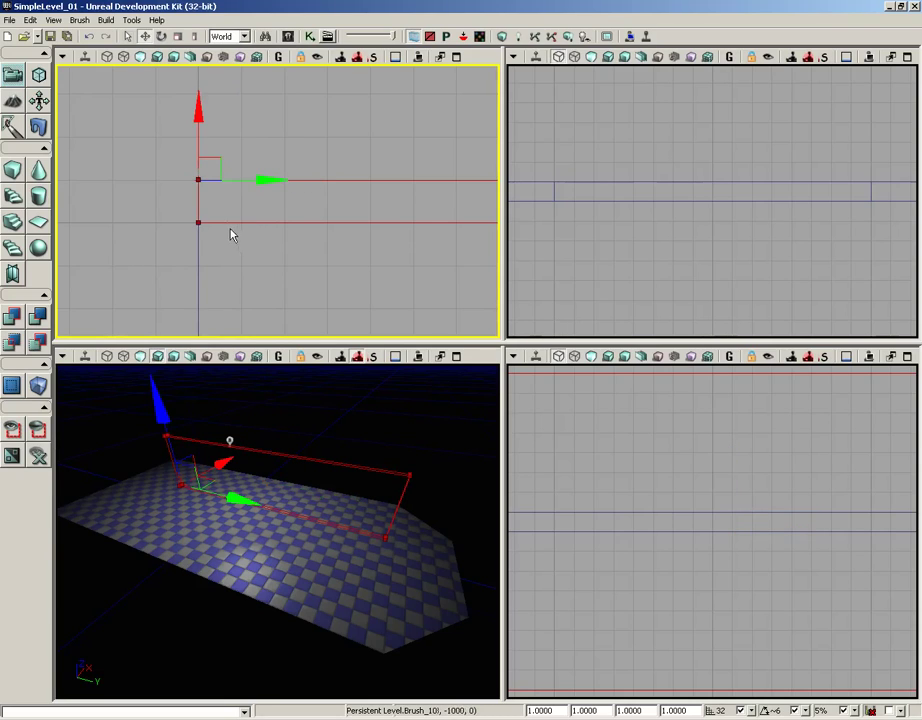
pyautogui.moveTo(318, 203); pyautogui.dragTo(49, 186)
pyautogui.scroll(-7, 116, 187)
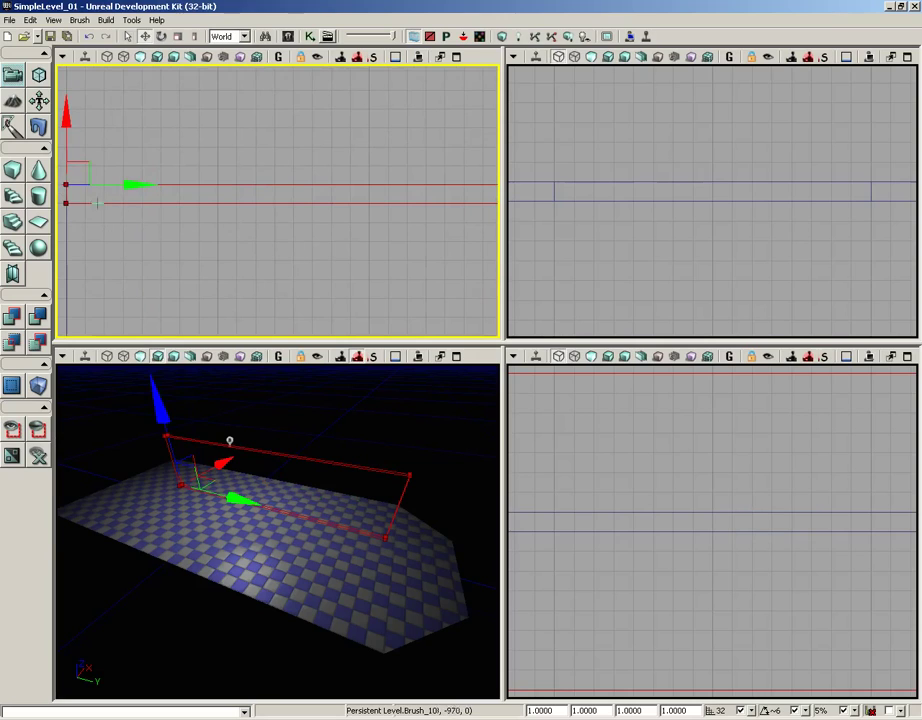
pyautogui.moveTo(462, 241); pyautogui.dragTo(200, 245)
pyautogui.scroll(-5, 310, 228)
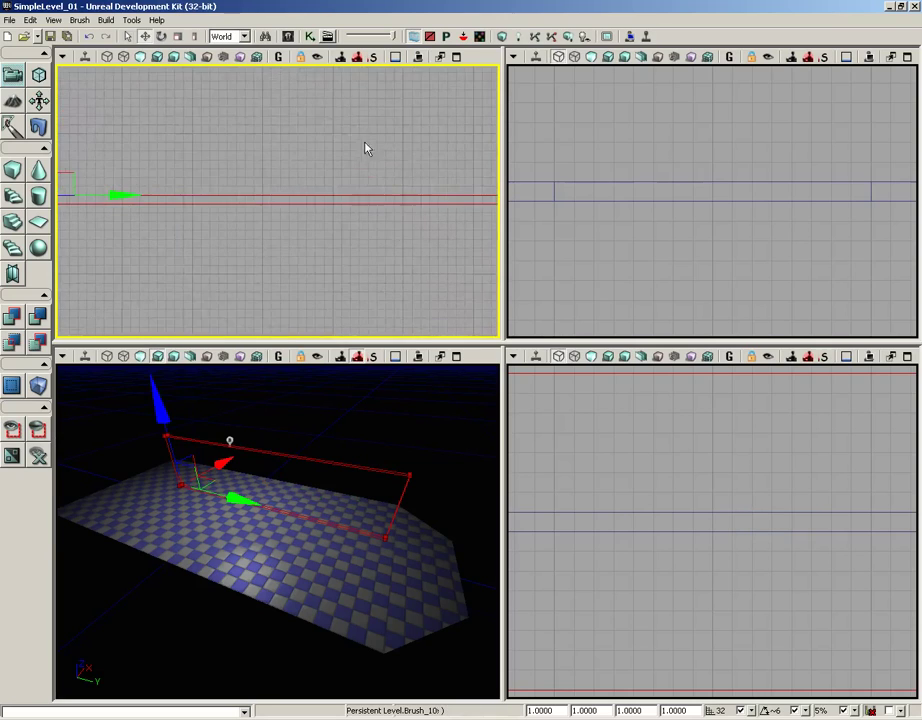
pyautogui.moveTo(438, 231); pyautogui.dragTo(218, 214)
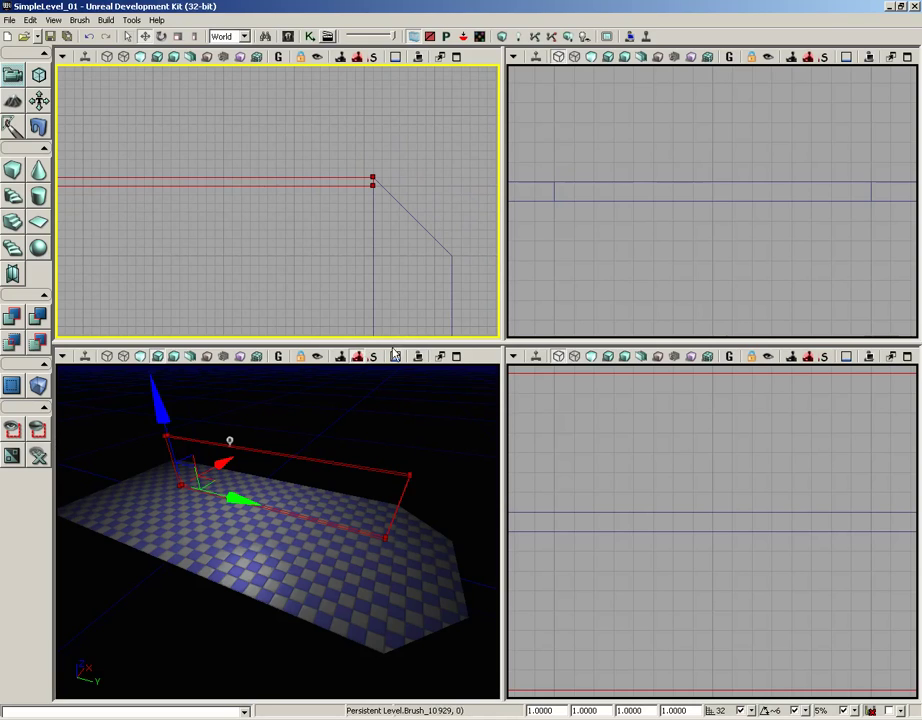
# Raise the brush in the side view so that its base rests on the top surface of the floor
pyautogui.scroll(-2, 647, 425)
pyautogui.scroll(-7, 645, 420)
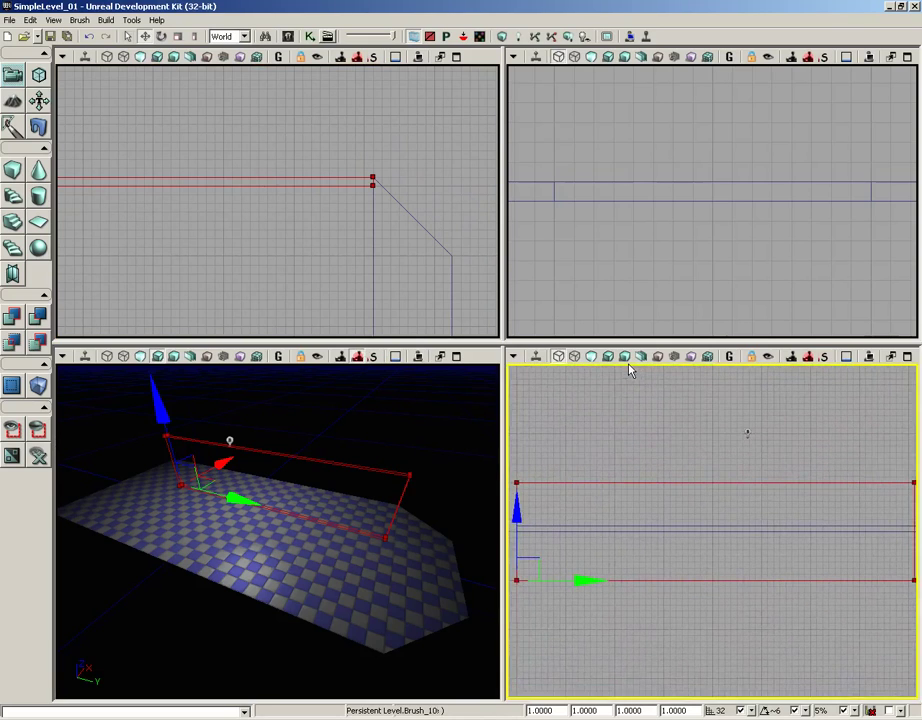
pyautogui.moveTo(652, 468); pyautogui.dragTo(661, 447)
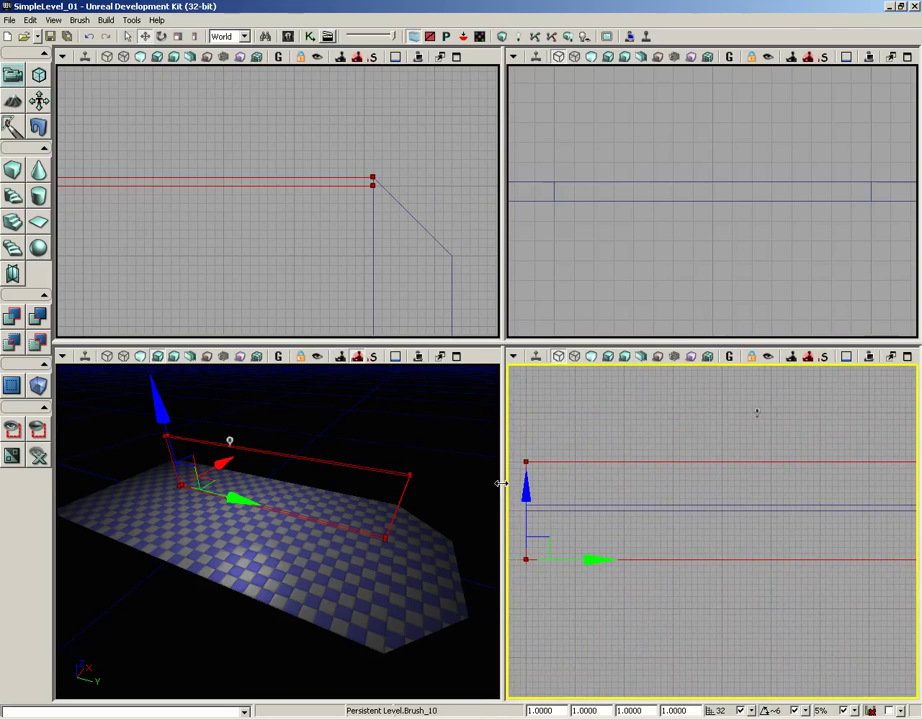
pyautogui.moveTo(502, 486); pyautogui.dragTo(341, 485)
pyautogui.scroll(-2, 562, 486)
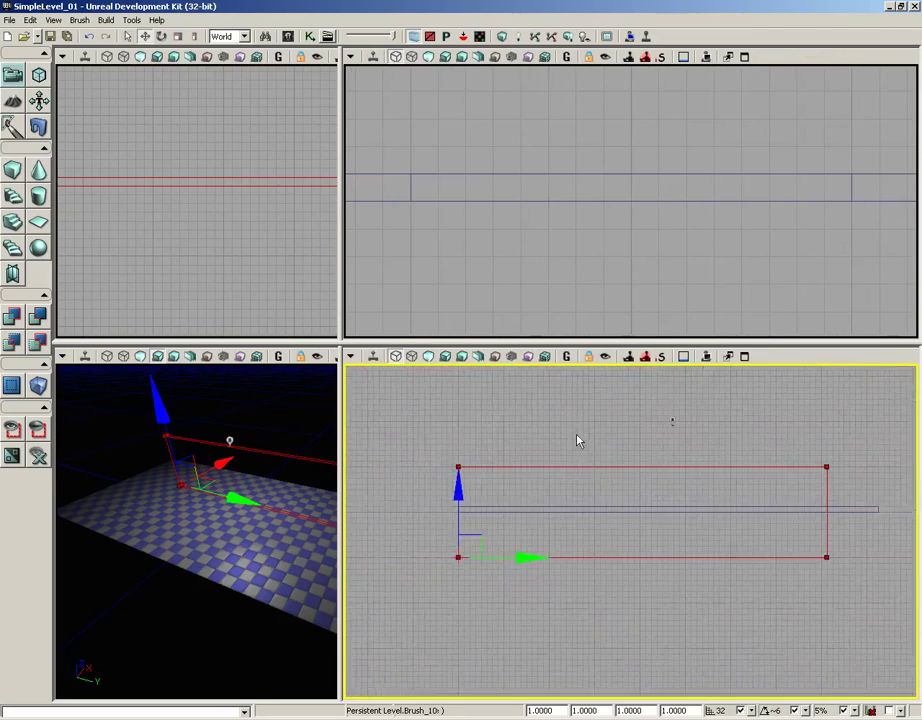
pyautogui.moveTo(578, 439); pyautogui.dragTo(546, 486)
pyautogui.moveTo(409, 497); pyautogui.dragTo(418, 433)
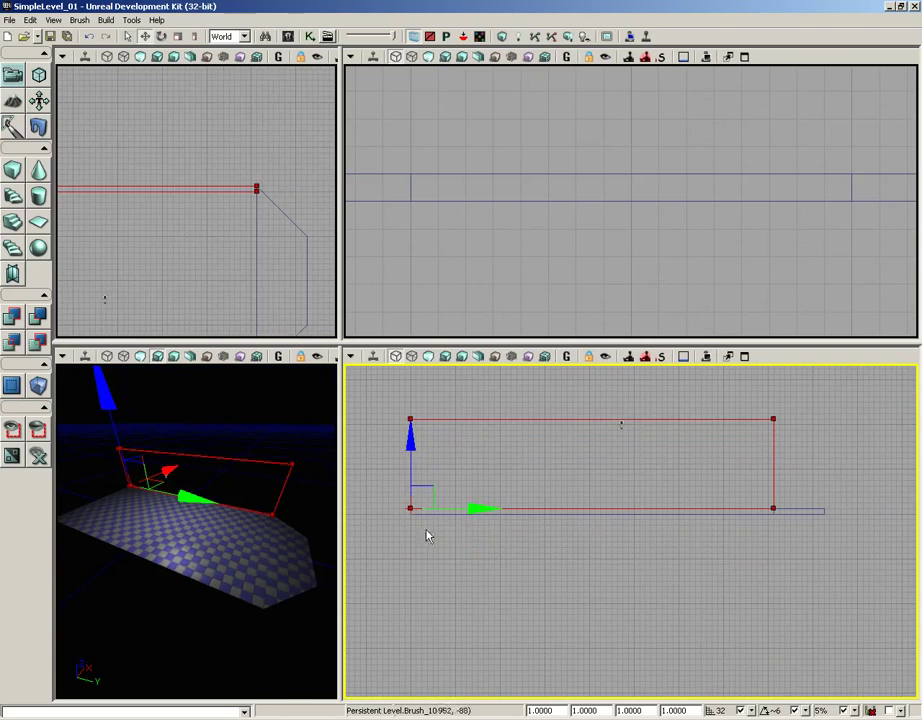
pyautogui.moveTo(440, 533)
pyautogui.mouseDown()
pyautogui.moveTo(564, 484)
pyautogui.moveTo(640, 664)
pyautogui.mouseUp()
pyautogui.scroll(6, 564, 484)
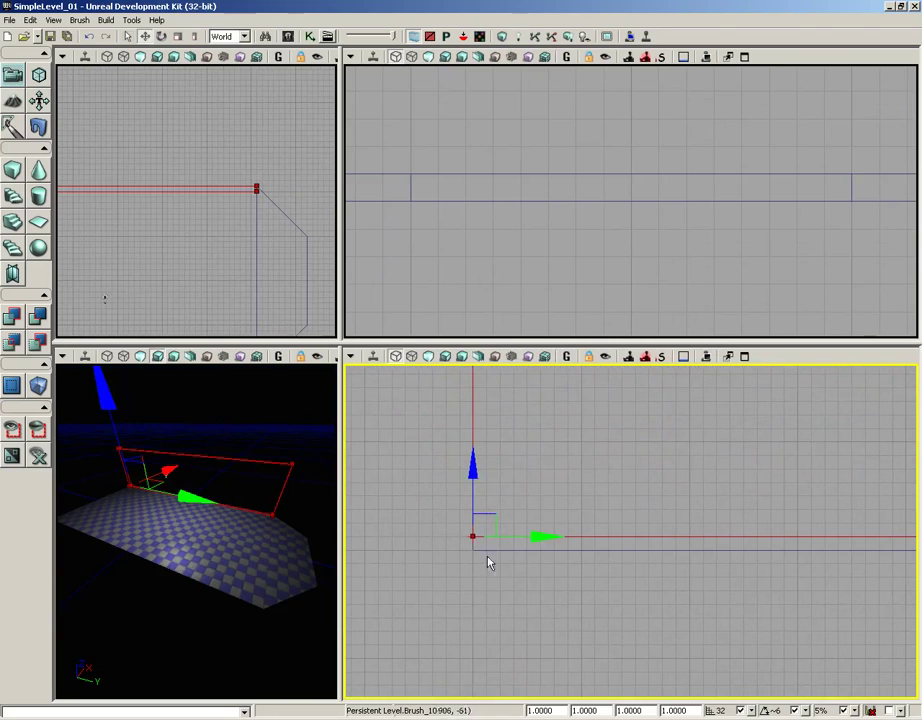
# Add the wall to the level with CSG Add and move the builder brush clear of it
pyautogui.moveTo(208, 268)
pyautogui.mouseDown()
pyautogui.moveTo(271, 238)
pyautogui.moveTo(285, 209)
pyautogui.mouseUp()
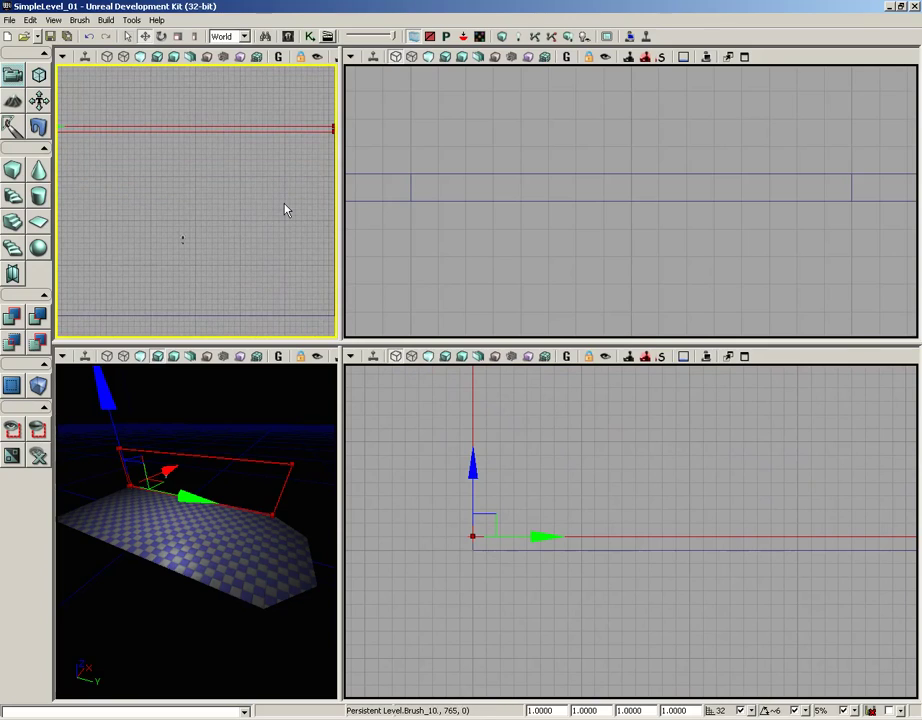
pyautogui.click(14, 320)
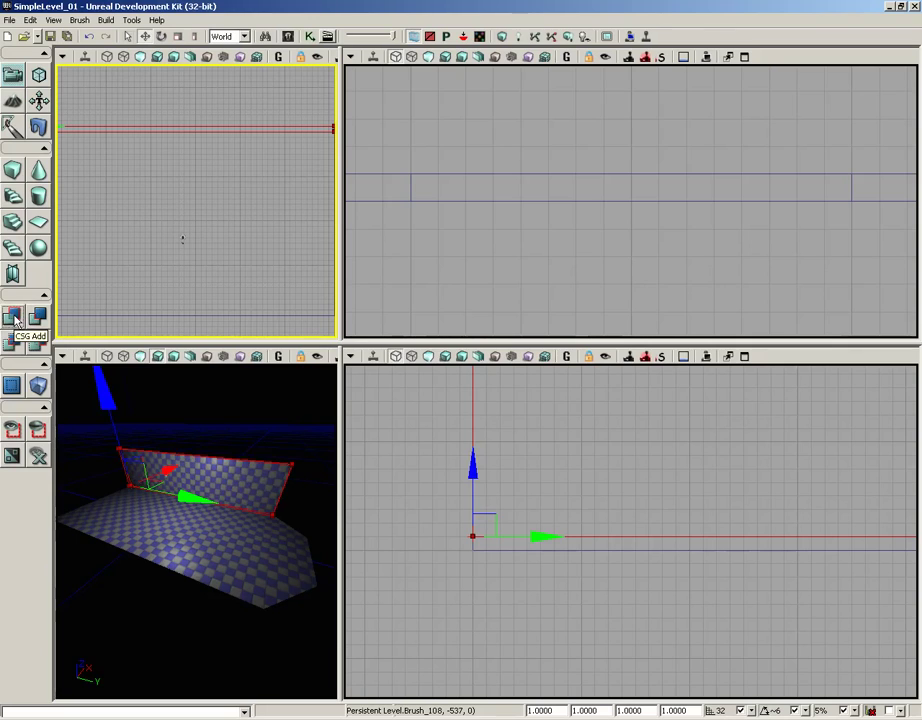
pyautogui.moveTo(136, 489)
pyautogui.mouseDown()
pyautogui.moveTo(107, 465)
pyautogui.moveTo(171, 414)
pyautogui.moveTo(335, 401)
pyautogui.moveTo(158, 526)
pyautogui.mouseUp()
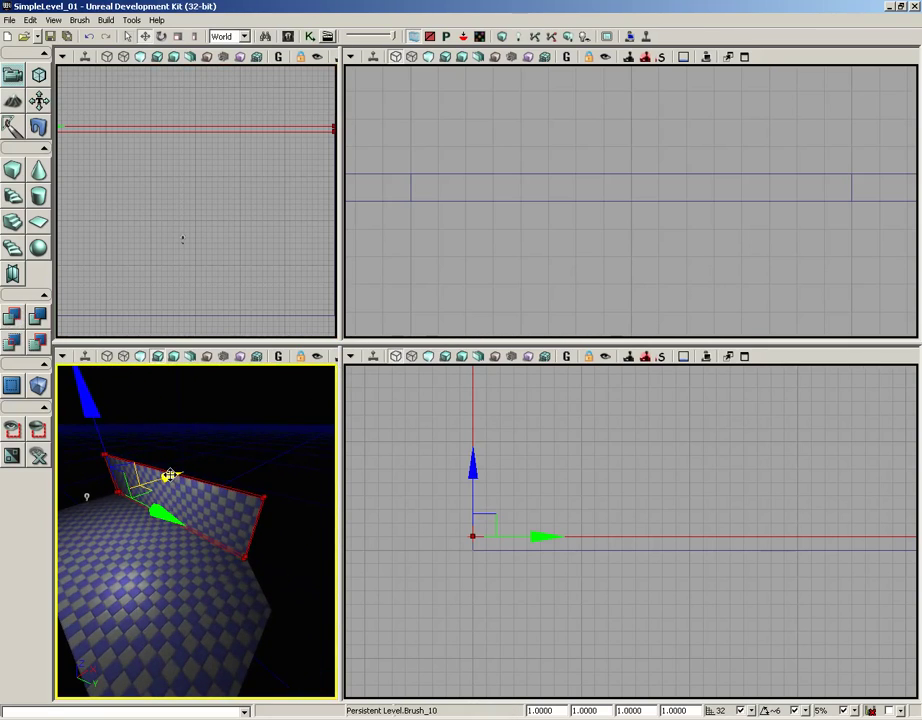
pyautogui.moveTo(170, 475)
pyautogui.mouseDown()
pyautogui.moveTo(259, 467)
pyautogui.moveTo(335, 430)
pyautogui.moveTo(172, 481)
pyautogui.mouseUp()
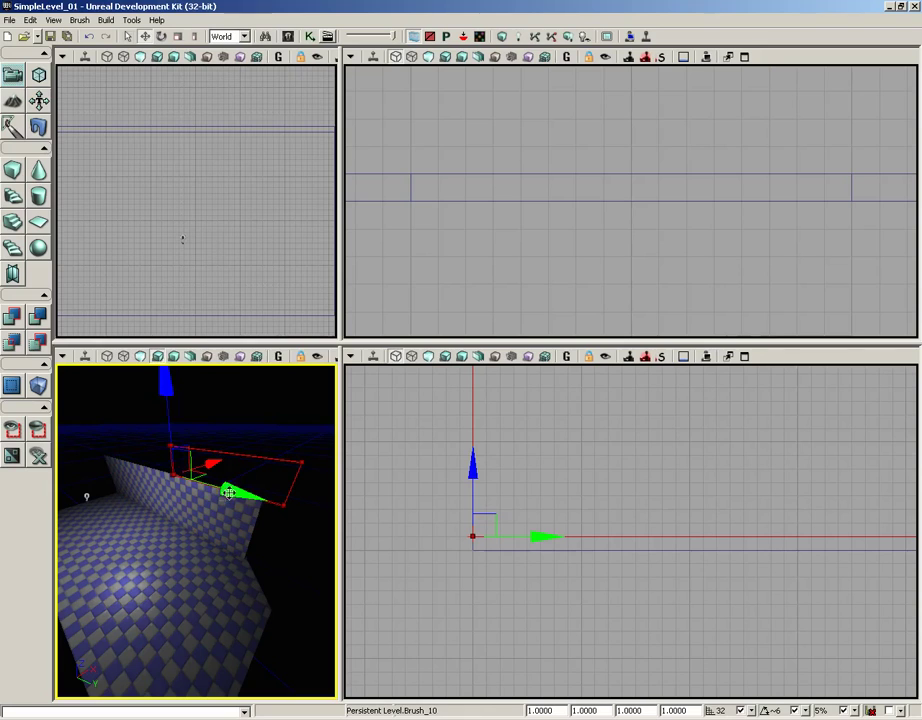
# Maximize the top viewport and select the added wall brush, framing its end at the floor's angled corner
pyautogui.scroll(-6, 280, 212)
pyautogui.scroll(4, 222, 248)
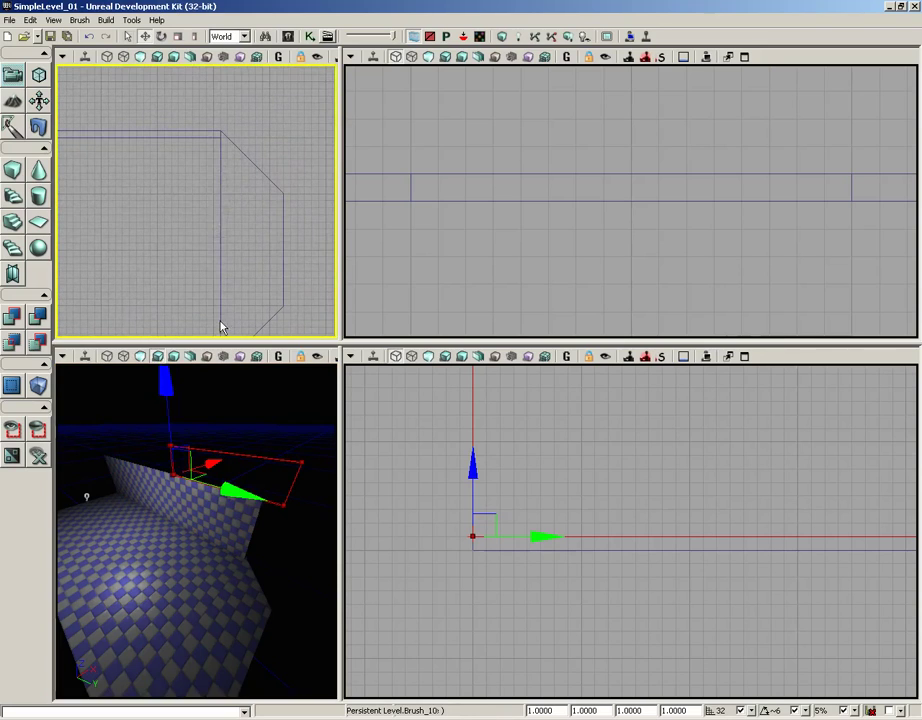
pyautogui.moveTo(340, 231); pyautogui.dragTo(566, 233)
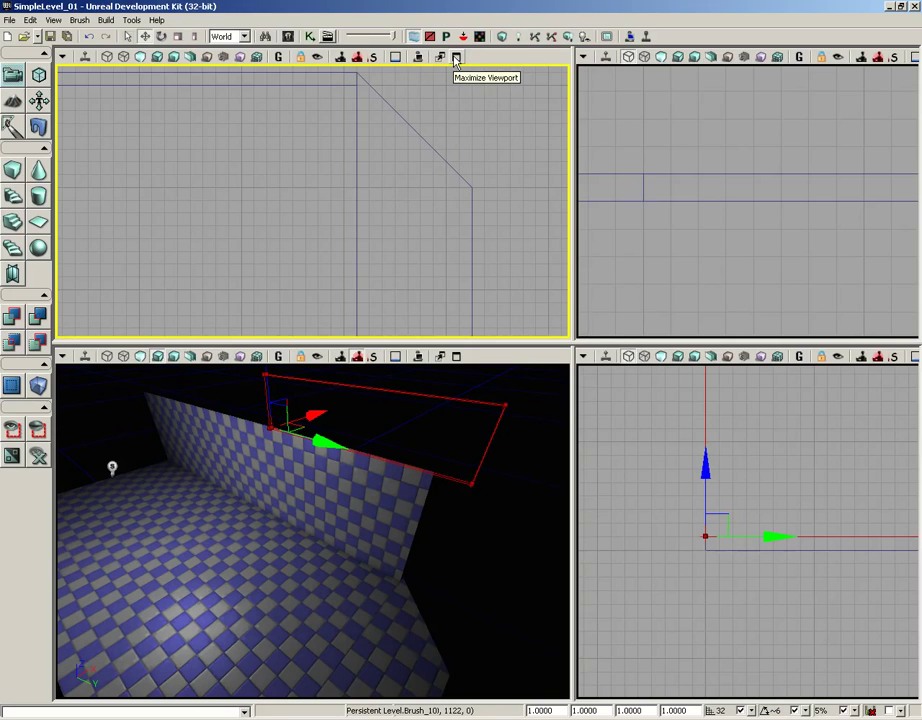
pyautogui.click(456, 59)
pyautogui.moveTo(504, 251)
pyautogui.mouseDown()
pyautogui.moveTo(442, 290)
pyautogui.moveTo(368, 397)
pyautogui.mouseUp()
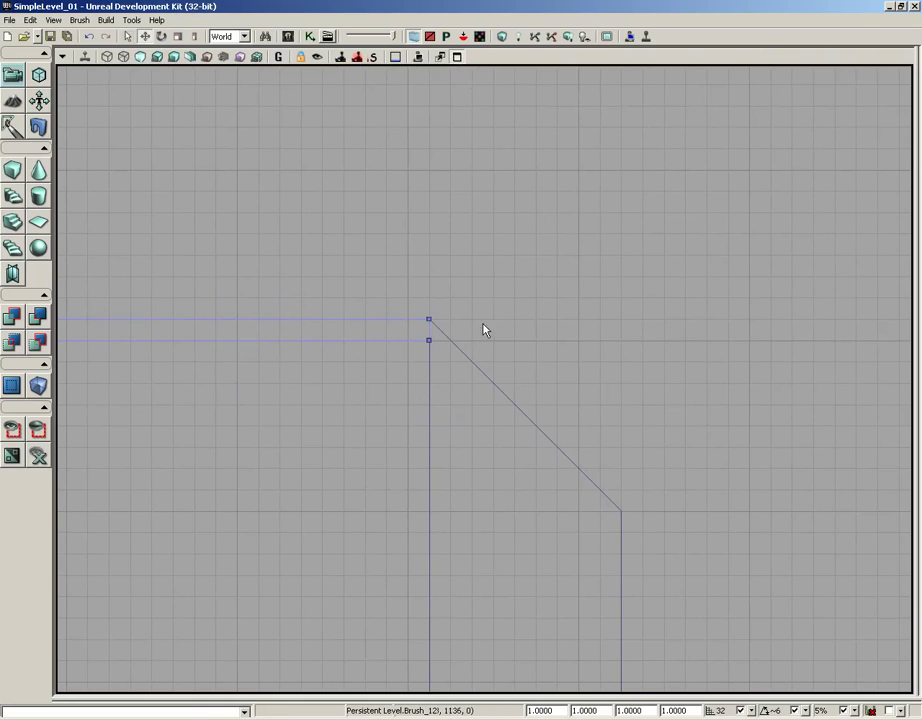
pyautogui.moveTo(486, 327); pyautogui.dragTo(421, 305)
pyautogui.scroll(3, 421, 305)
pyautogui.moveTo(220, 262)
pyautogui.mouseDown()
pyautogui.moveTo(383, 251)
pyautogui.moveTo(339, 317)
pyautogui.mouseUp()
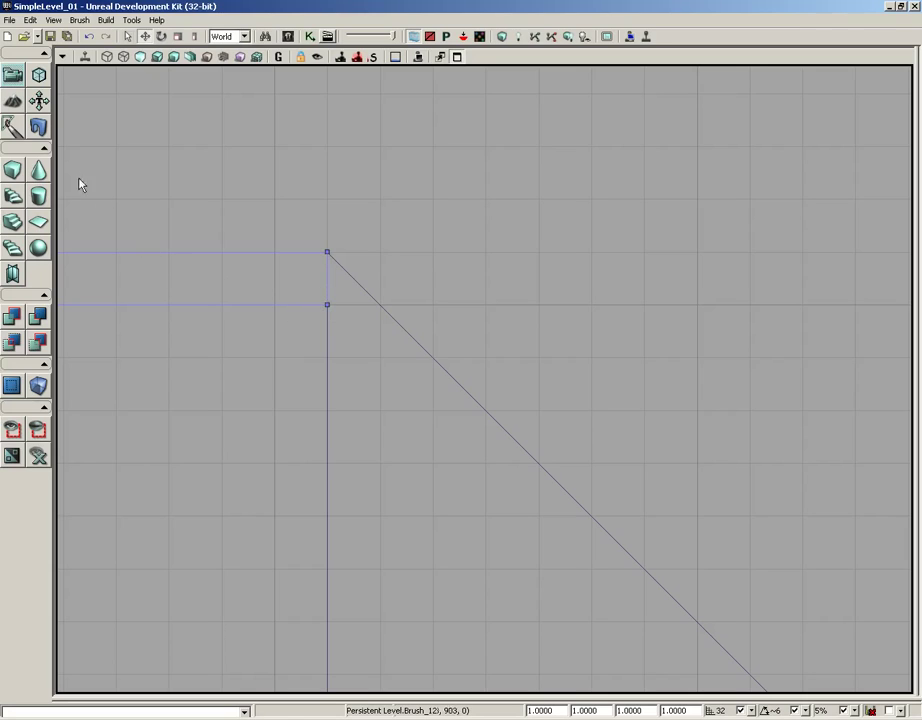
# In Geometry Mode, move the inner vertex at the wall's end 32 units along Y onto the floor's angled edge, and return to Camera Mode
pyautogui.click(40, 76)
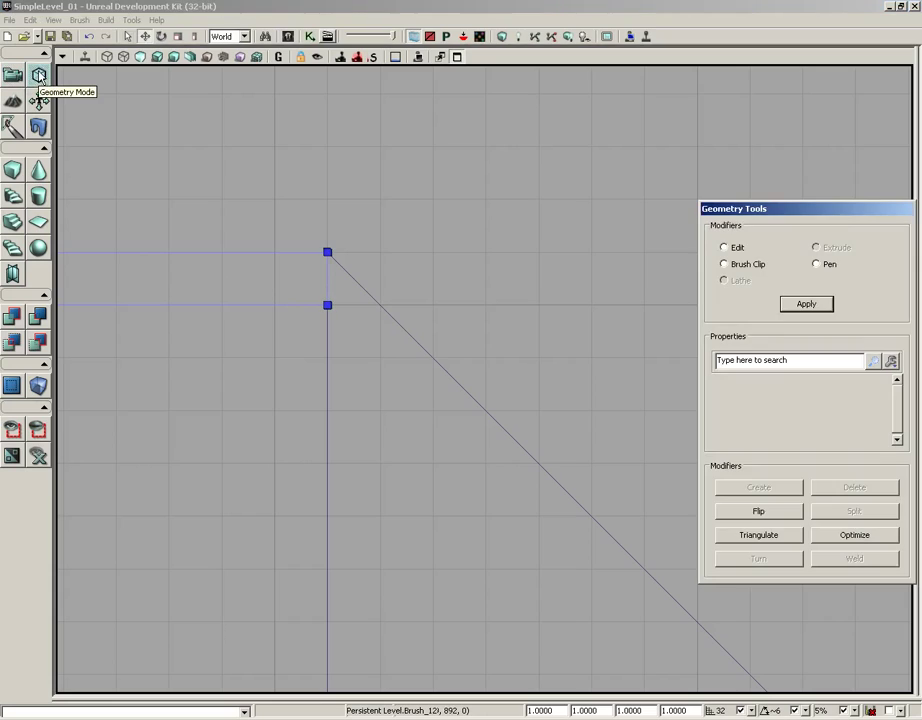
pyautogui.click(327, 305)
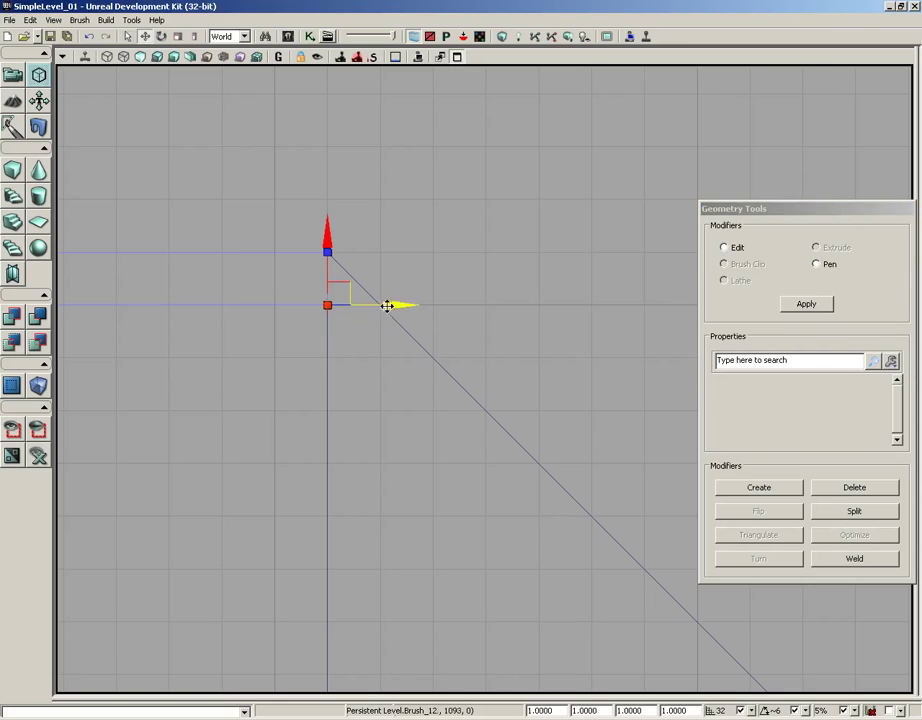
pyautogui.moveTo(404, 304); pyautogui.dragTo(450, 306)
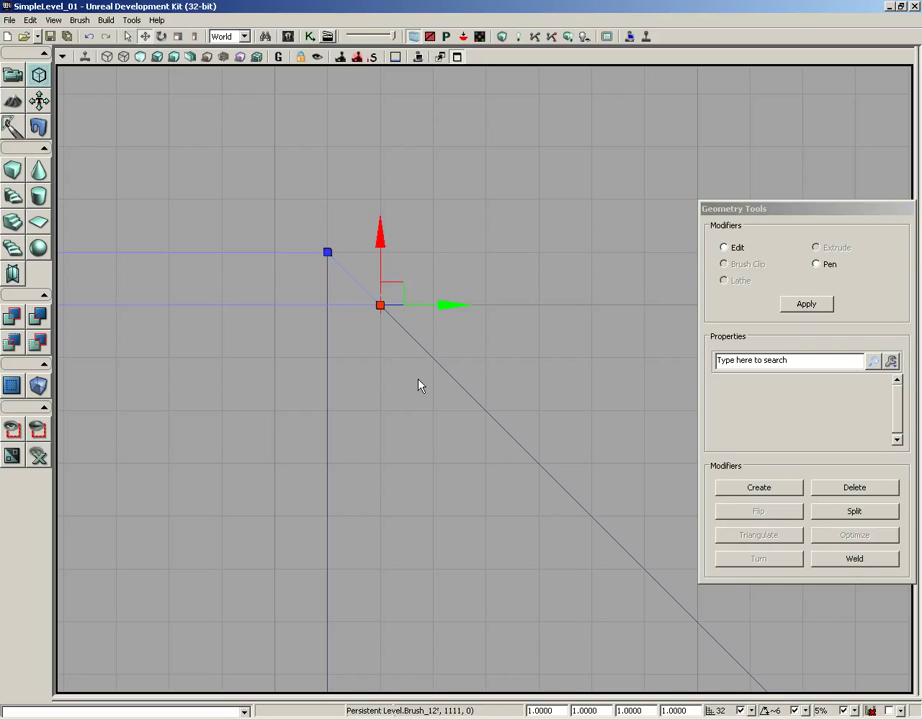
pyautogui.click(13, 80)
pyautogui.scroll(-5, 251, 245)
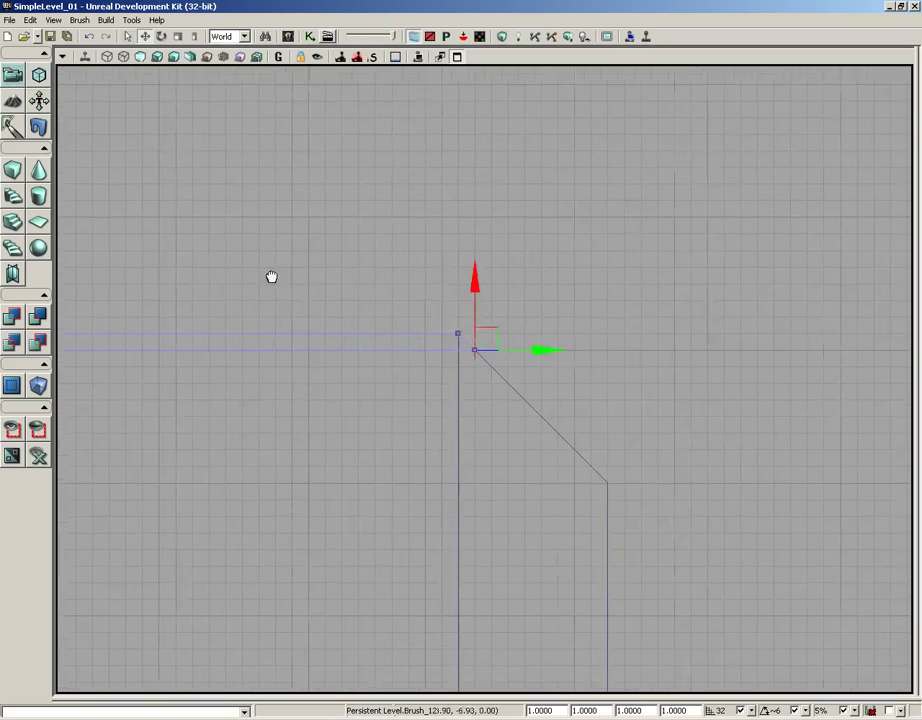
pyautogui.moveTo(271, 277); pyautogui.dragTo(366, 237)
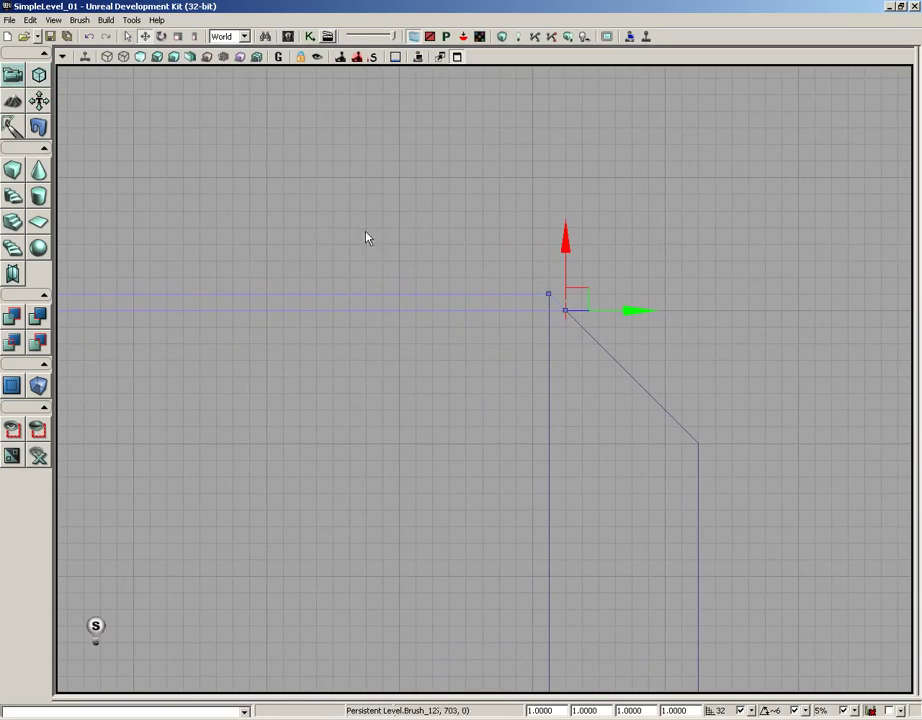
# Restore the four-viewport layout, rebuild the level geometry to update the reshaped wall end, and dismiss the Map Check report
pyautogui.click(457, 58)
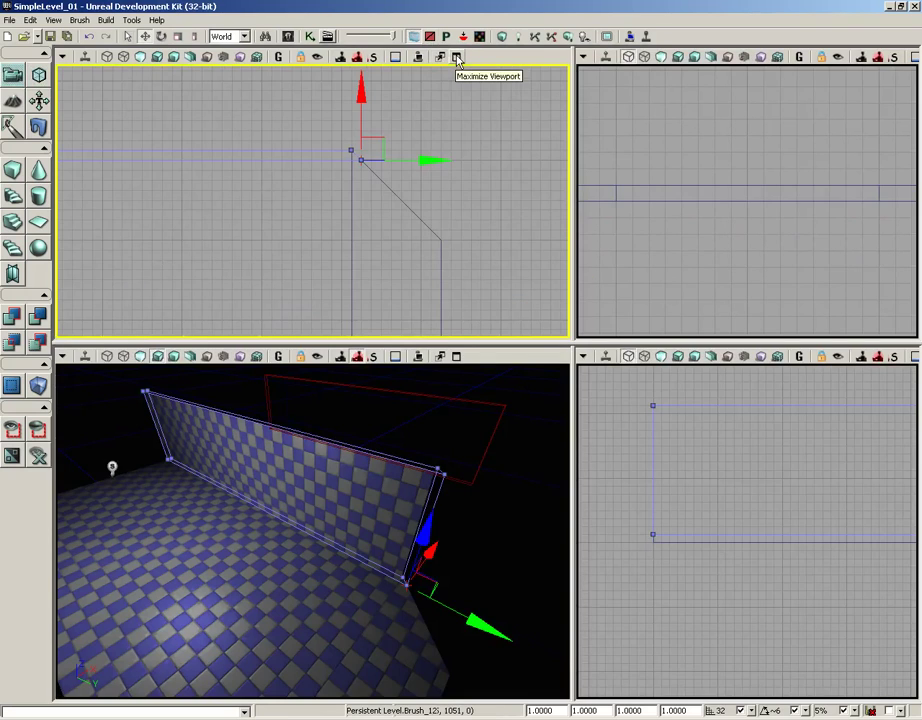
pyautogui.moveTo(338, 503); pyautogui.dragTo(490, 342)
pyautogui.moveTo(286, 508); pyautogui.dragTo(285, 578, button='right')
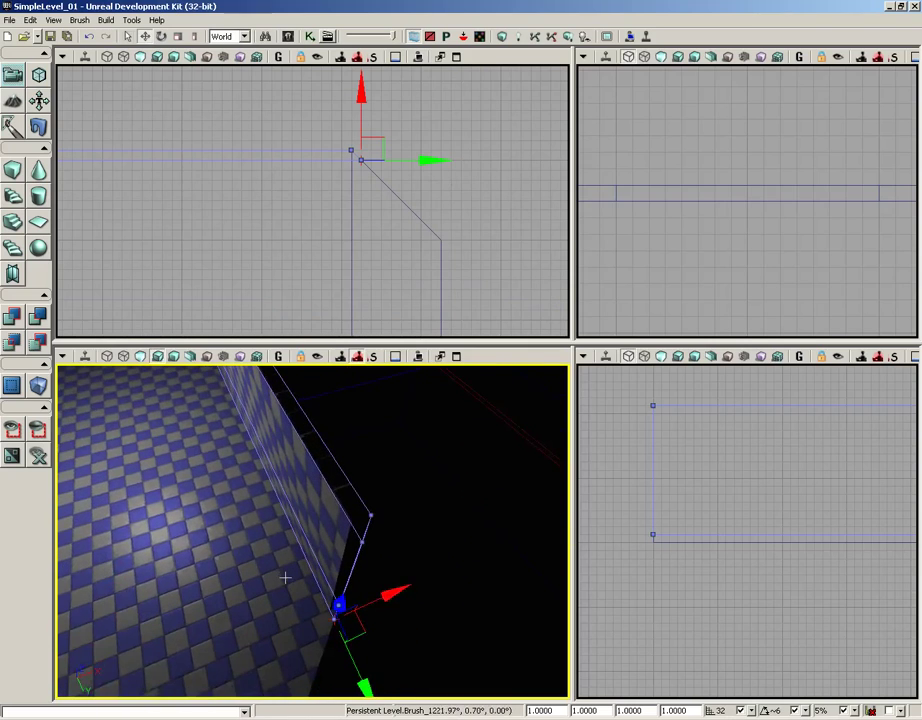
pyautogui.moveTo(285, 577); pyautogui.dragTo(285, 586)
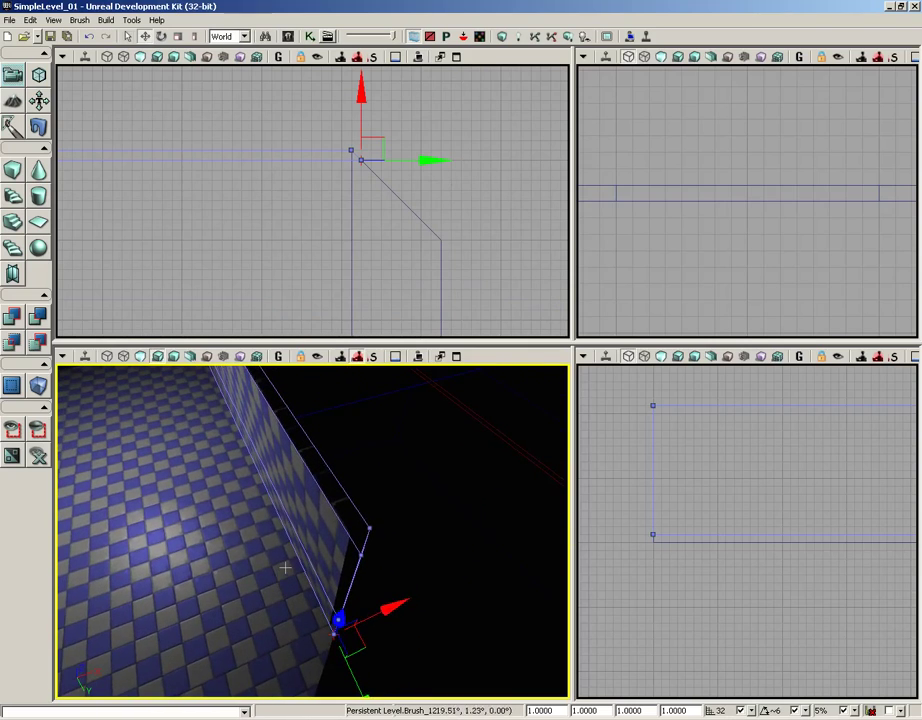
pyautogui.click(502, 38)
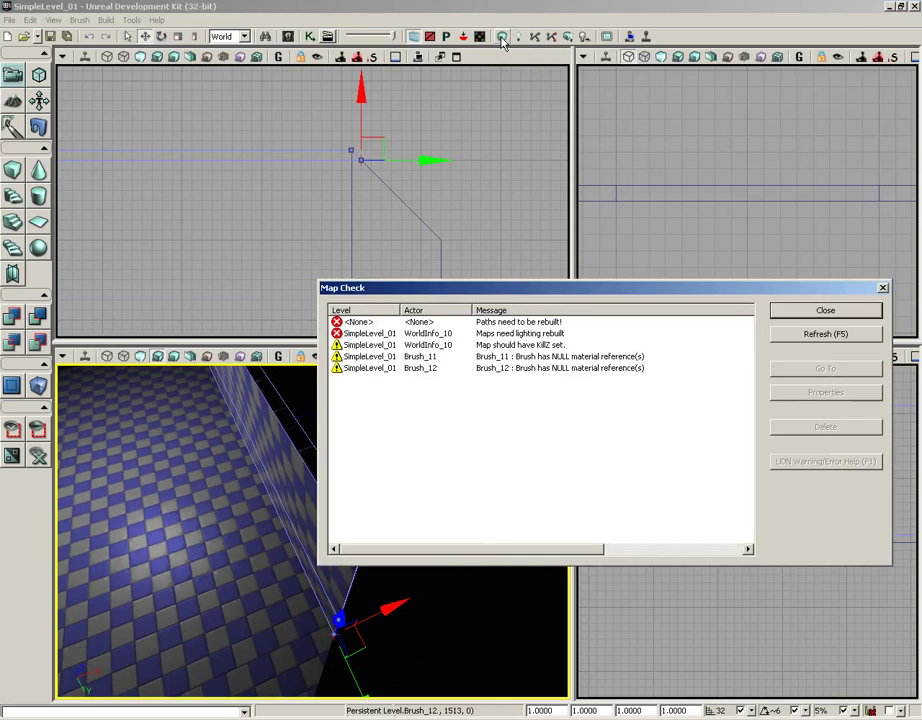
pyautogui.click(825, 310)
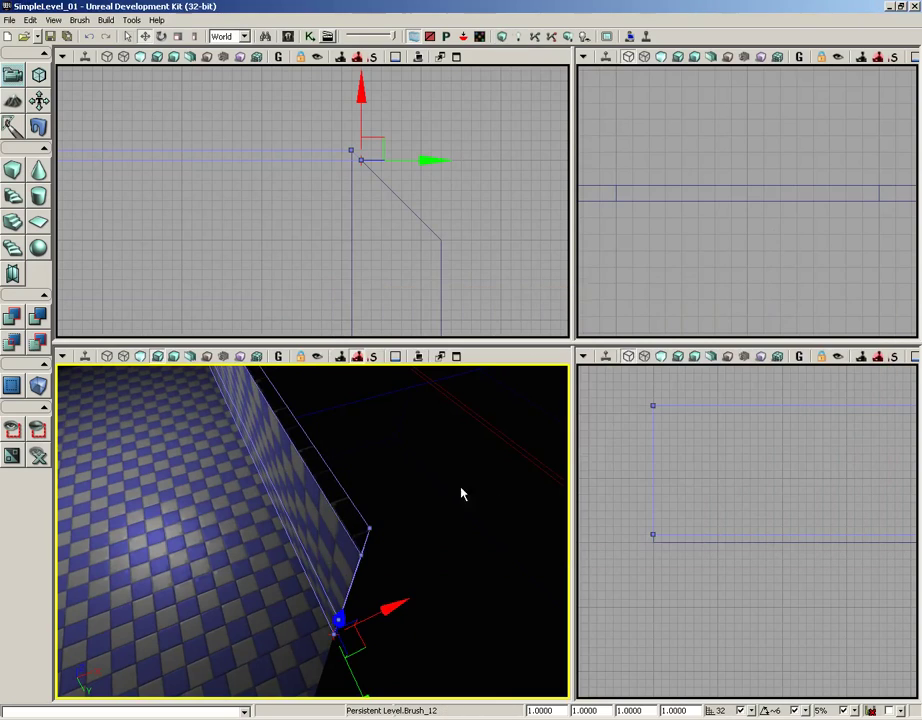
pyautogui.moveTo(463, 491)
pyautogui.mouseDown()
pyautogui.moveTo(361, 637)
pyautogui.moveTo(354, 671)
pyautogui.moveTo(354, 590)
pyautogui.mouseUp()
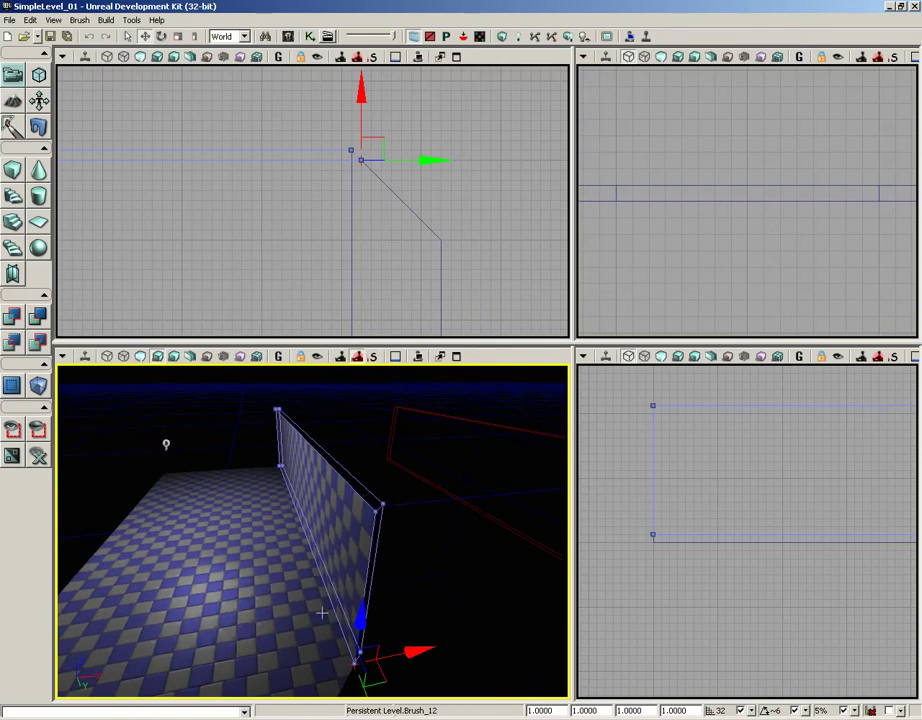
# Duplicate the wall brush along the X axis and place the copy on the opposite long edge of the floor
pyautogui.moveTo(247, 268); pyautogui.dragTo(340, 179)
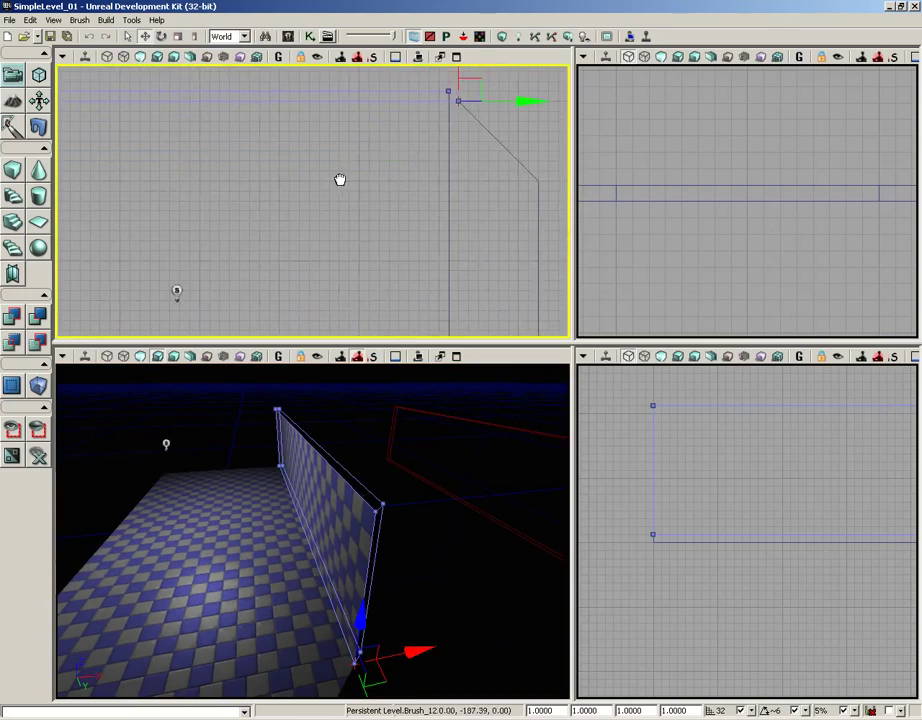
pyautogui.scroll(-2, 336, 108)
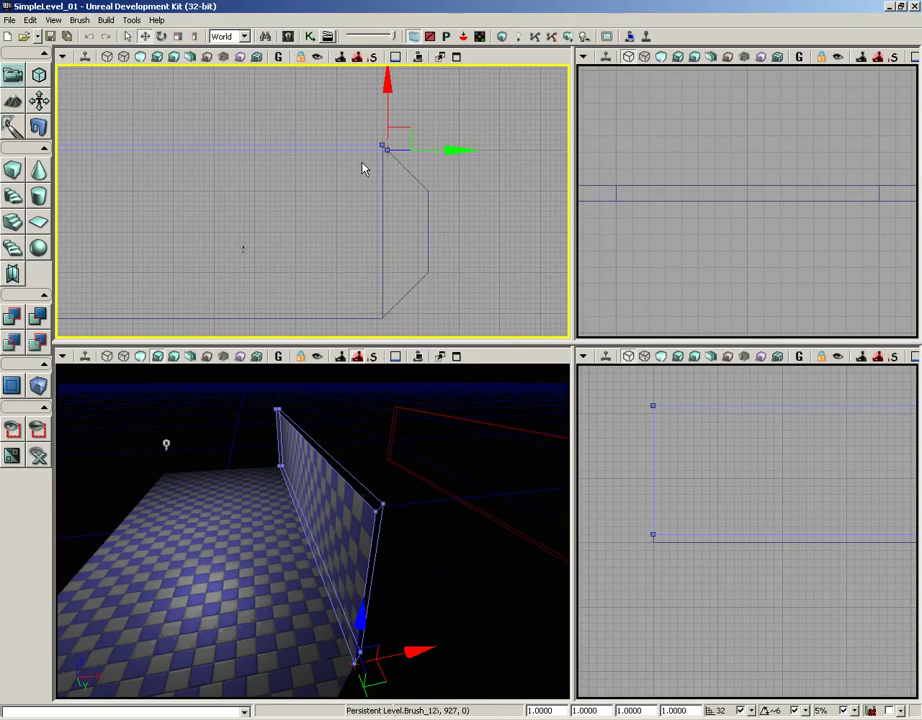
pyautogui.moveTo(360, 206)
pyautogui.mouseDown()
pyautogui.moveTo(397, 178)
pyautogui.moveTo(379, 200)
pyautogui.mouseUp()
pyautogui.scroll(-1, 396, 156)
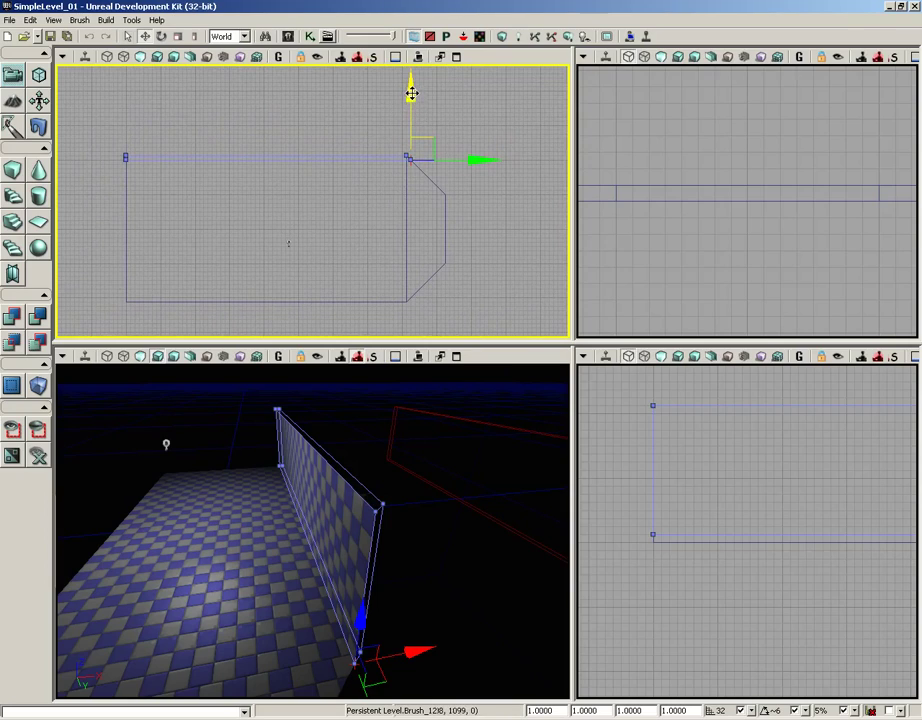
pyautogui.moveTo(412, 91); pyautogui.dragTo(405, 188)
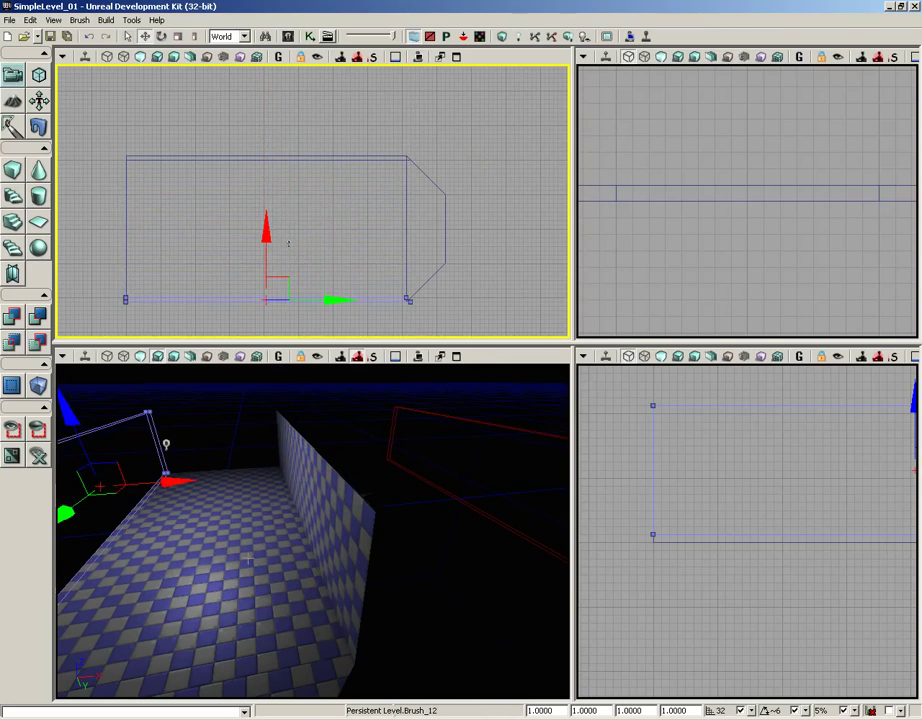
# Mirror the duplicated wall across the X axis and check its end against the floor's angled corner
pyautogui.moveTo(219, 566)
pyautogui.mouseDown()
pyautogui.moveTo(107, 570)
pyautogui.moveTo(97, 438)
pyautogui.moveTo(58, 427)
pyautogui.moveTo(57, 408)
pyautogui.moveTo(203, 560)
pyautogui.mouseUp()
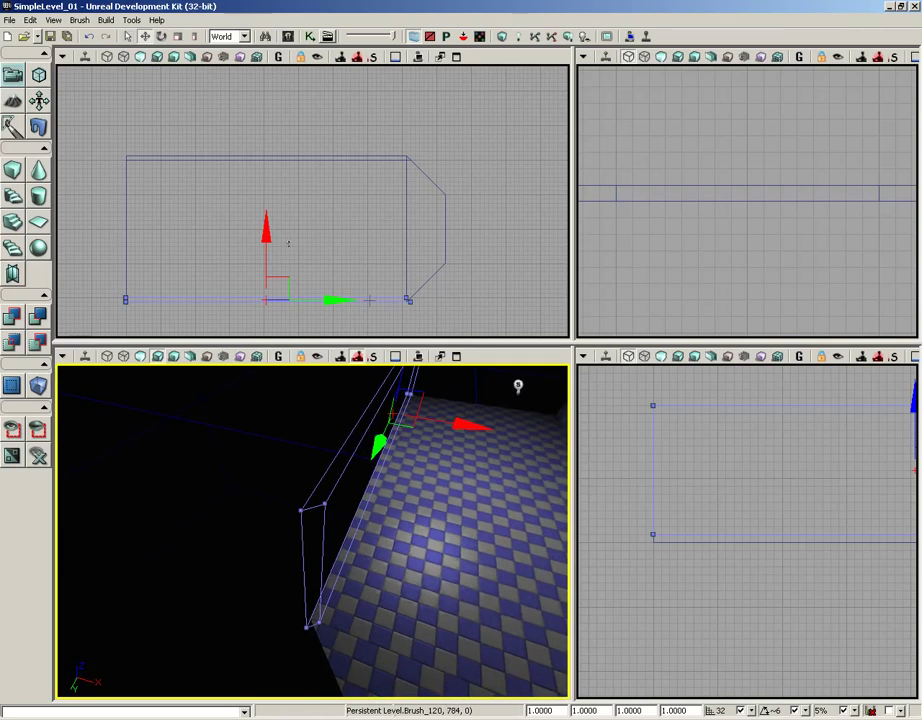
pyautogui.rightClick(370, 298)
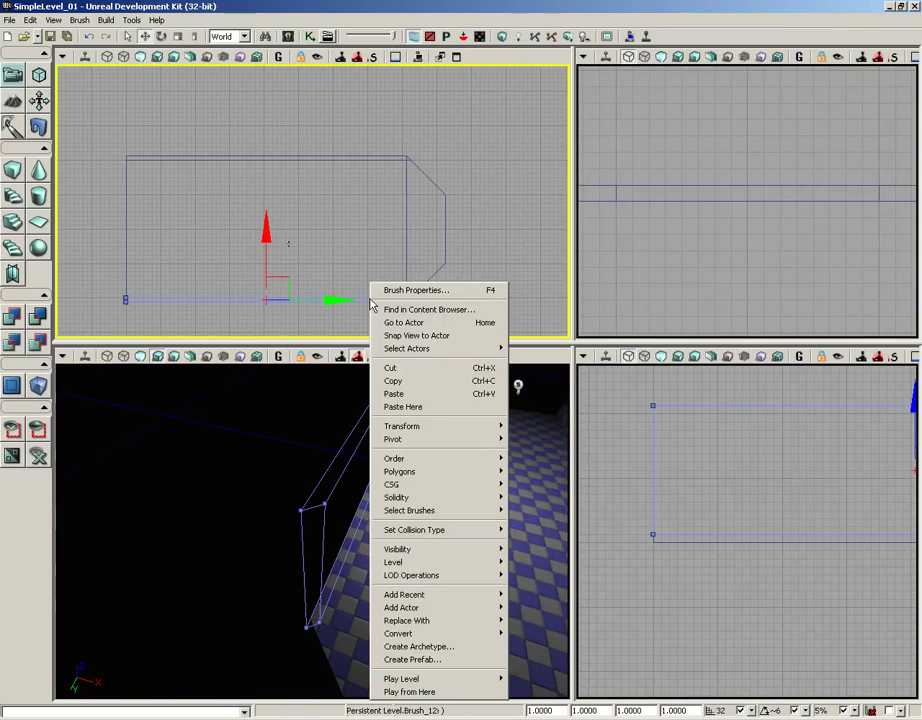
pyautogui.moveTo(425, 427)
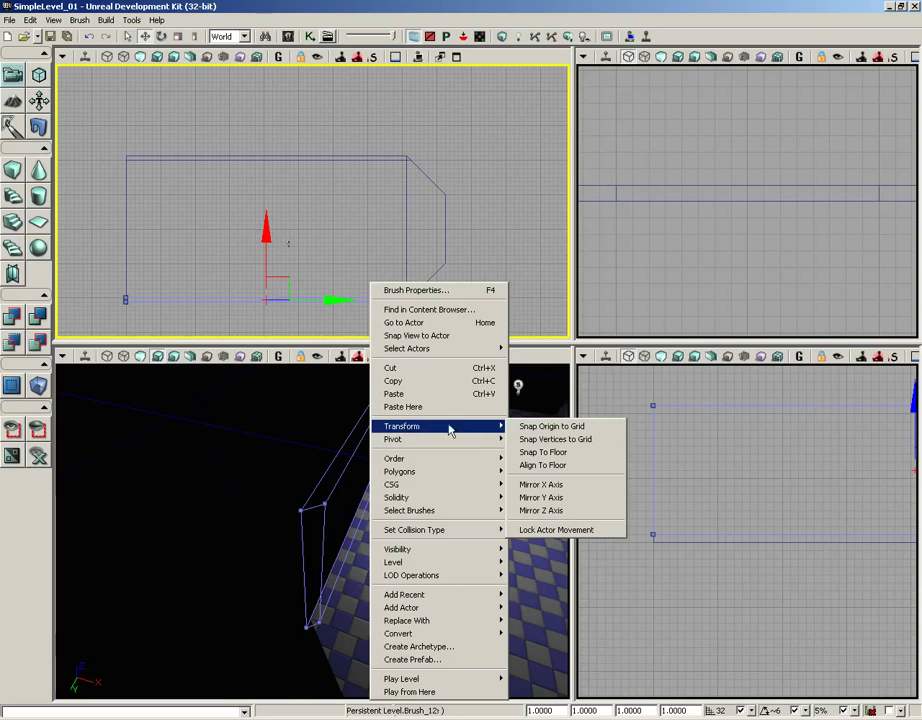
pyautogui.click(552, 487)
pyautogui.moveTo(463, 279)
pyautogui.mouseDown(button='right')
pyautogui.moveTo(416, 198)
pyautogui.moveTo(307, 183)
pyautogui.mouseUp(button='right')
pyautogui.scroll(7, 418, 204)
pyautogui.moveTo(307, 183); pyautogui.dragTo(262, 185)
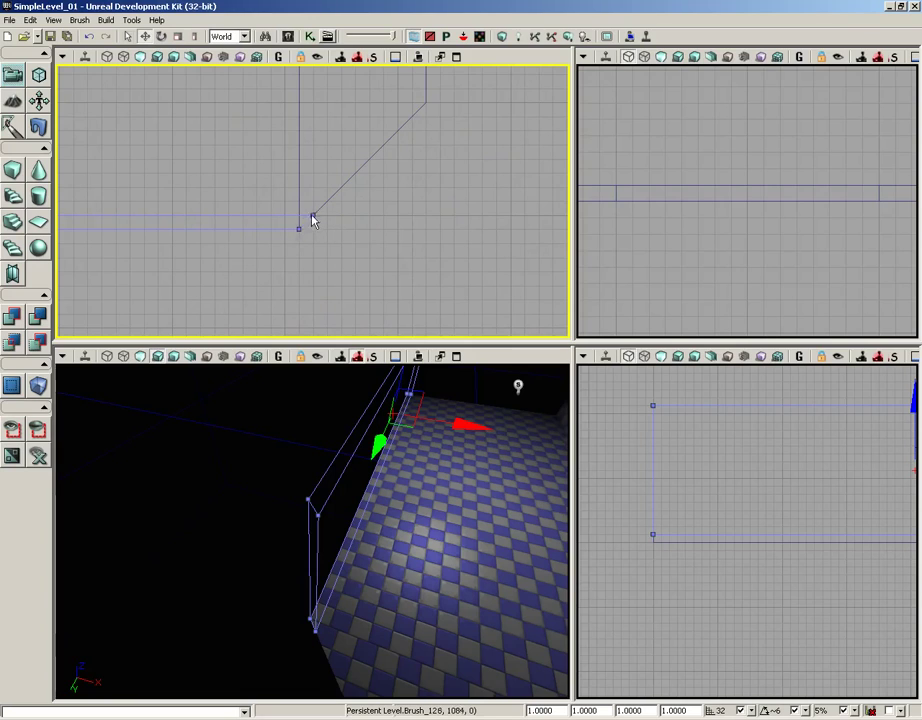
pyautogui.moveTo(313, 218)
pyautogui.mouseDown()
pyautogui.moveTo(282, 258)
pyautogui.moveTo(389, 250)
pyautogui.moveTo(544, 273)
pyautogui.mouseUp()
pyautogui.scroll(-8, 401, 196)
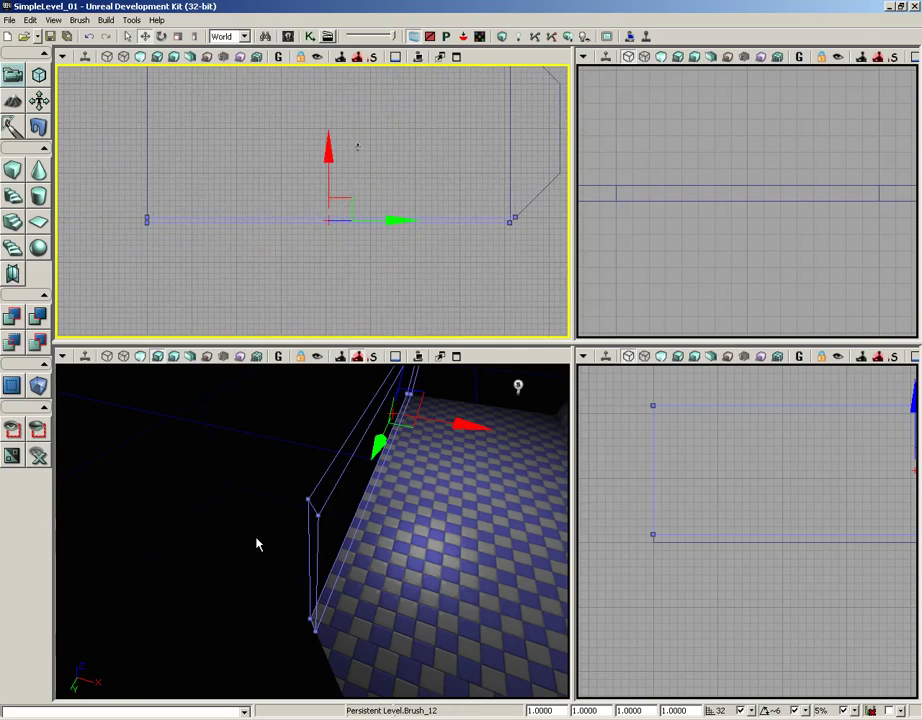
pyautogui.rightClick(327, 468)
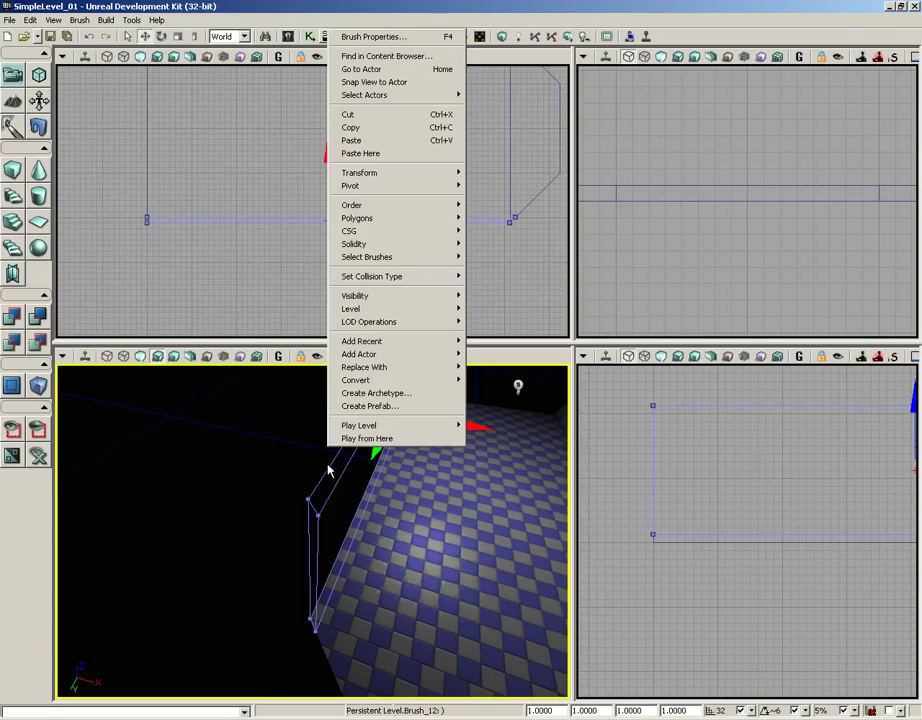
pyautogui.moveTo(355, 174)
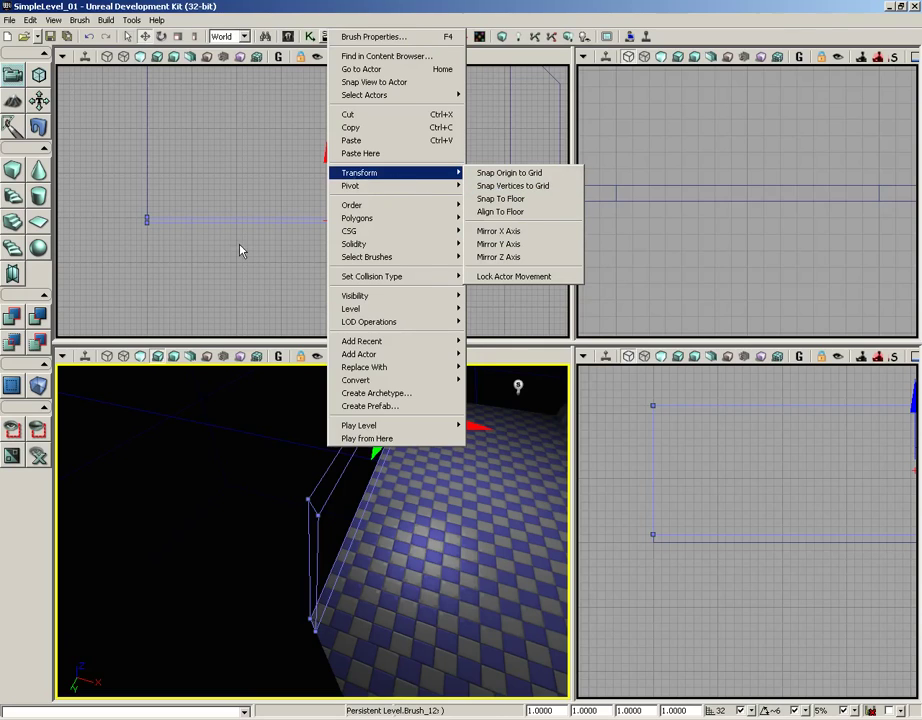
pyautogui.moveTo(241, 247); pyautogui.dragTo(212, 272)
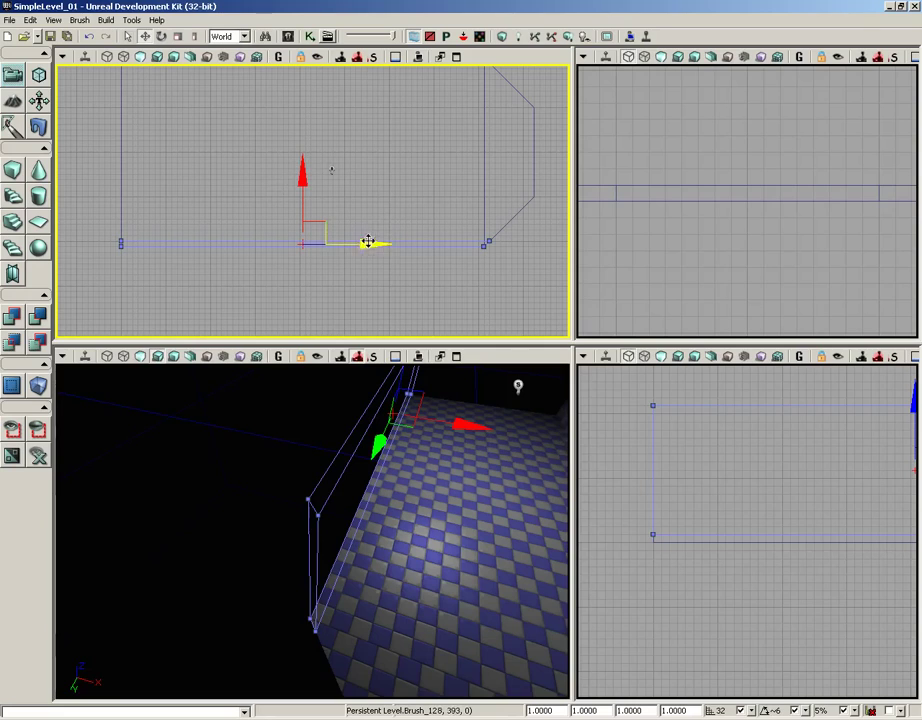
# Rebuild the level geometry to include the mirrored wall, dismiss the Map Check report and inspect both walls in perspective
pyautogui.moveTo(273, 456); pyautogui.dragTo(271, 381, button='right')
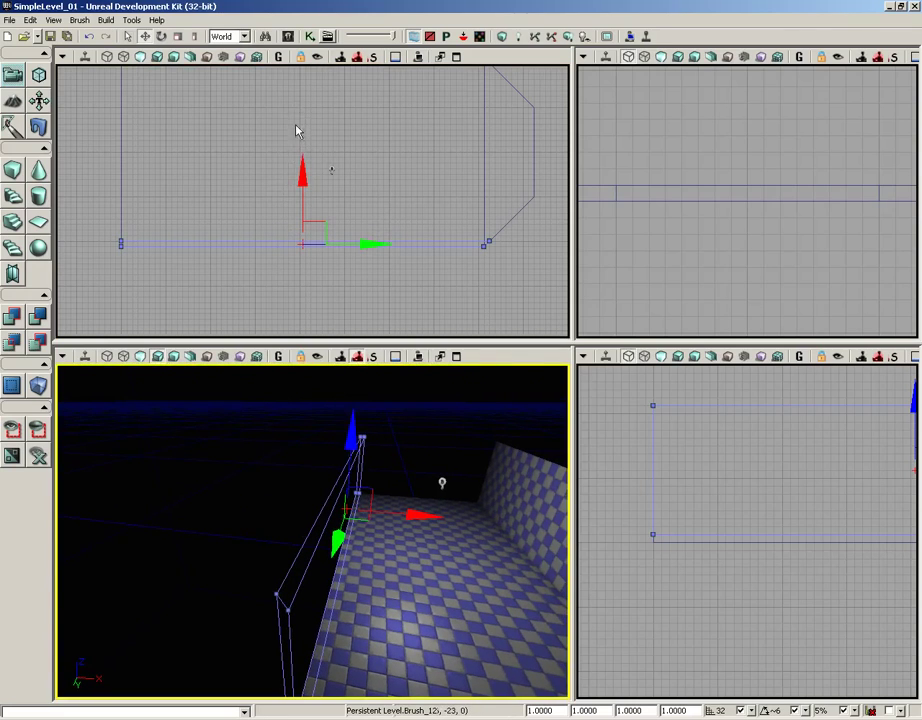
pyautogui.moveTo(405, 323); pyautogui.dragTo(280, 249)
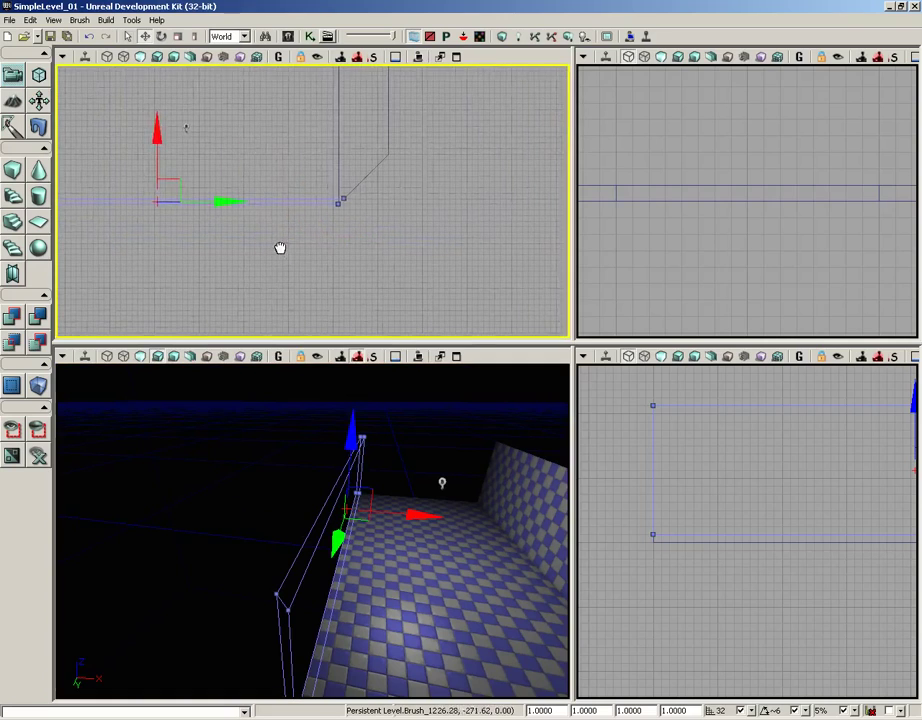
pyautogui.scroll(2, 281, 254)
pyautogui.moveTo(410, 425); pyautogui.dragTo(406, 501)
pyautogui.moveTo(413, 298); pyautogui.dragTo(395, 296)
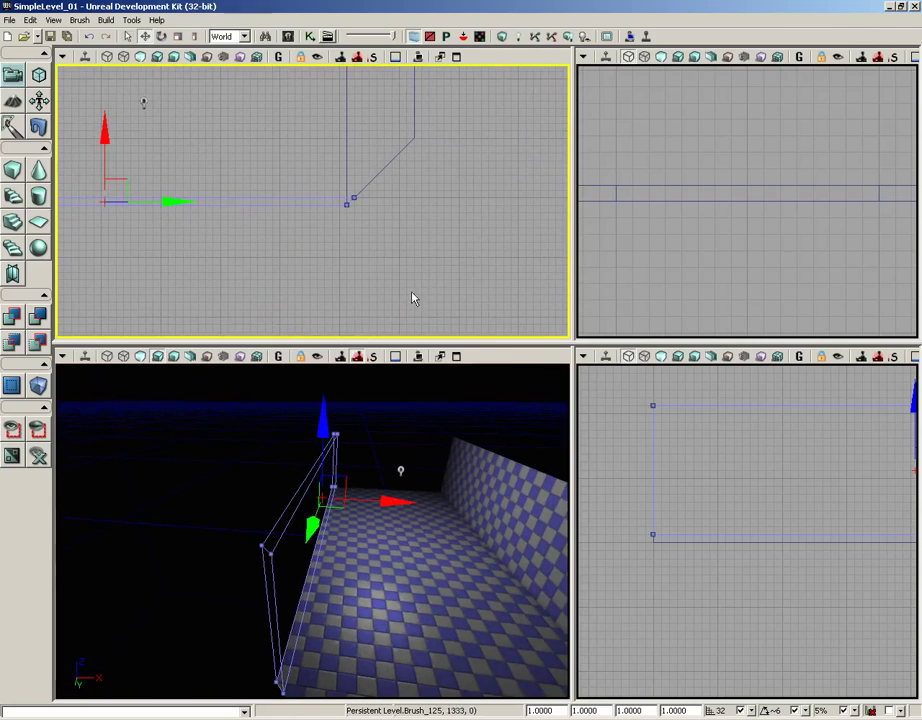
pyautogui.click(501, 41)
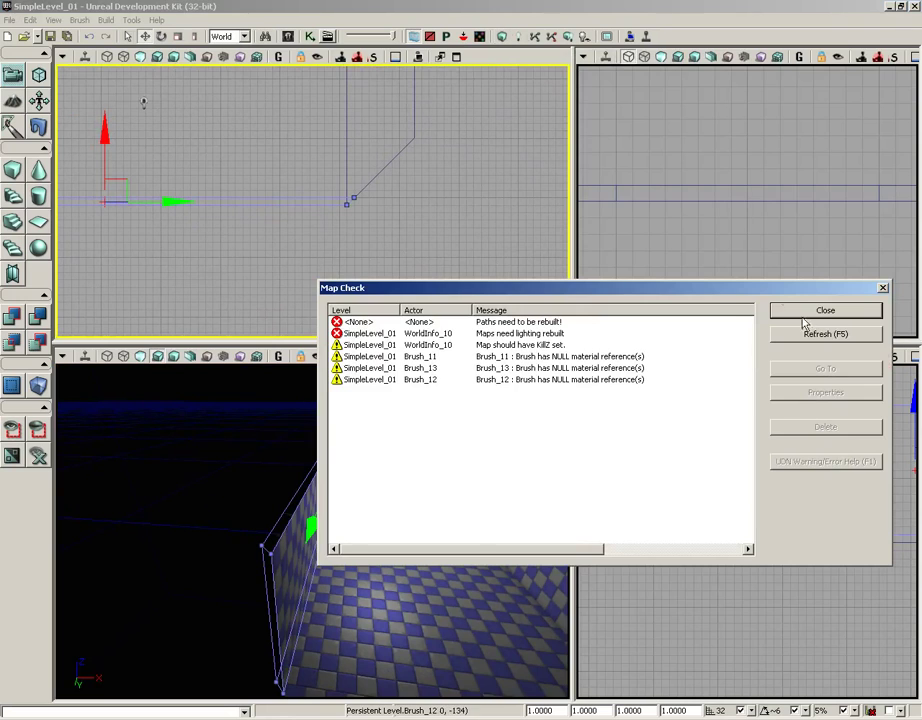
pyautogui.click(810, 311)
pyautogui.moveTo(387, 442); pyautogui.dragTo(405, 436)
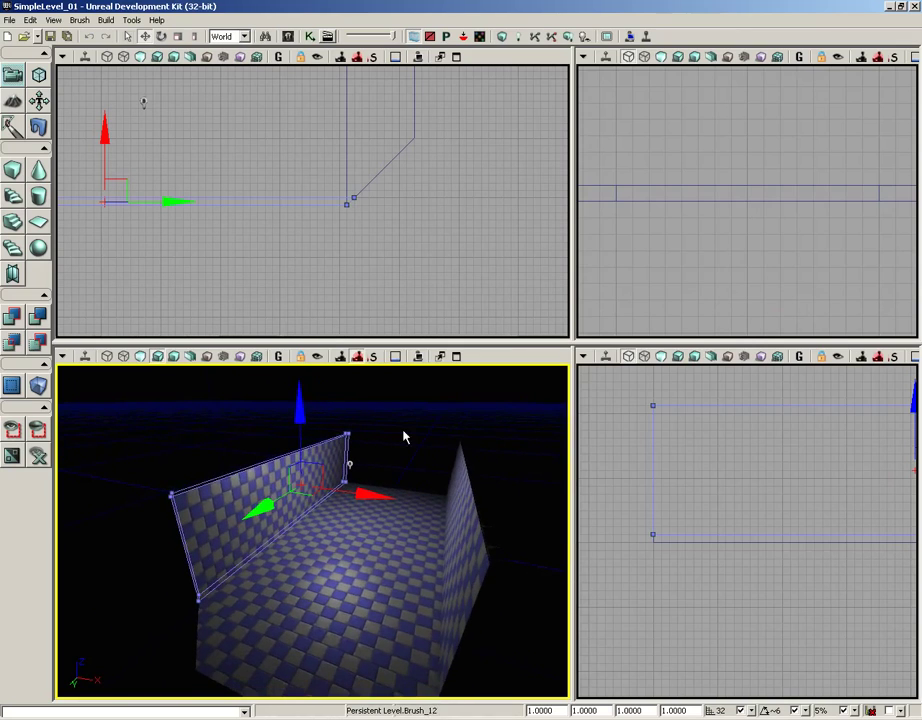
pyautogui.moveTo(405, 436); pyautogui.dragTo(407, 431, button='right')
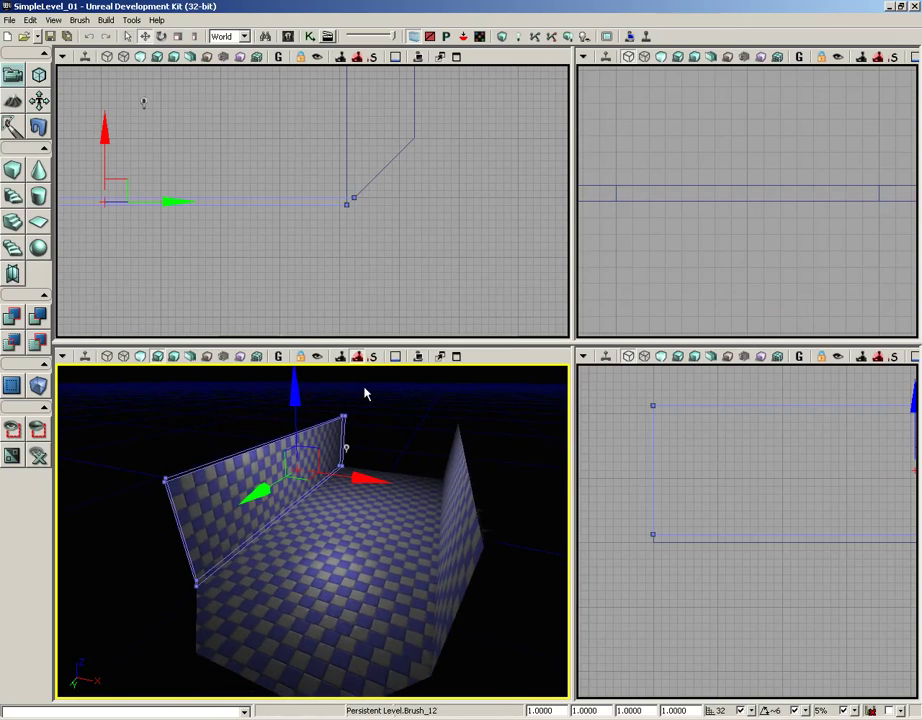